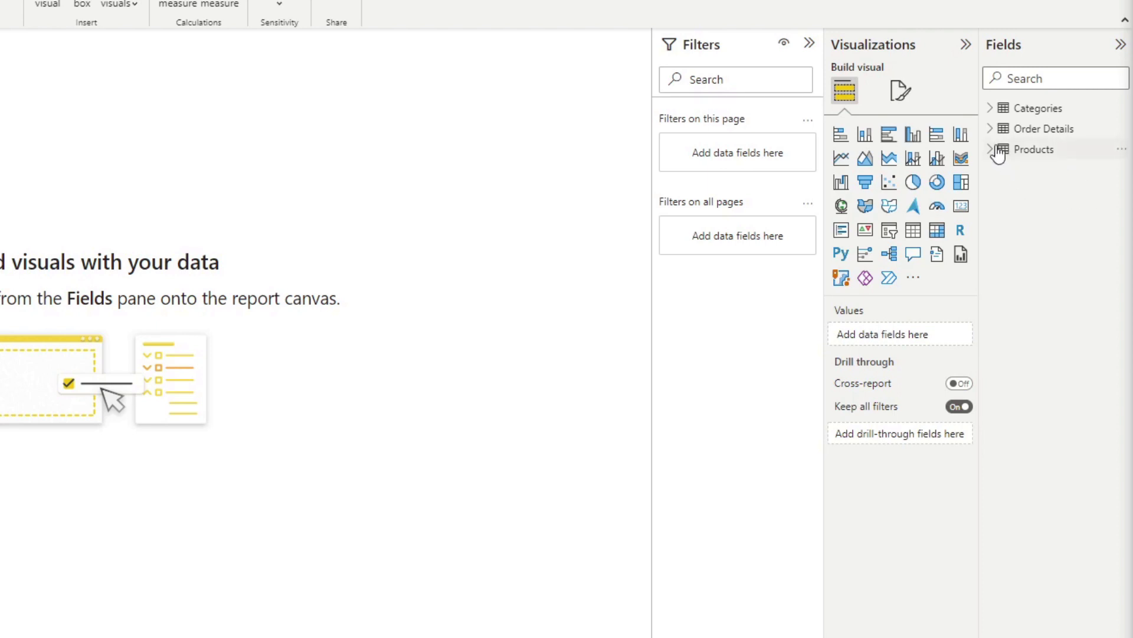
Step: Expand Order Details, Categories and Products, and start a table with CategoryName, OrderID and ProductName
{"action": "left_click", "coordinate": [991, 129]}
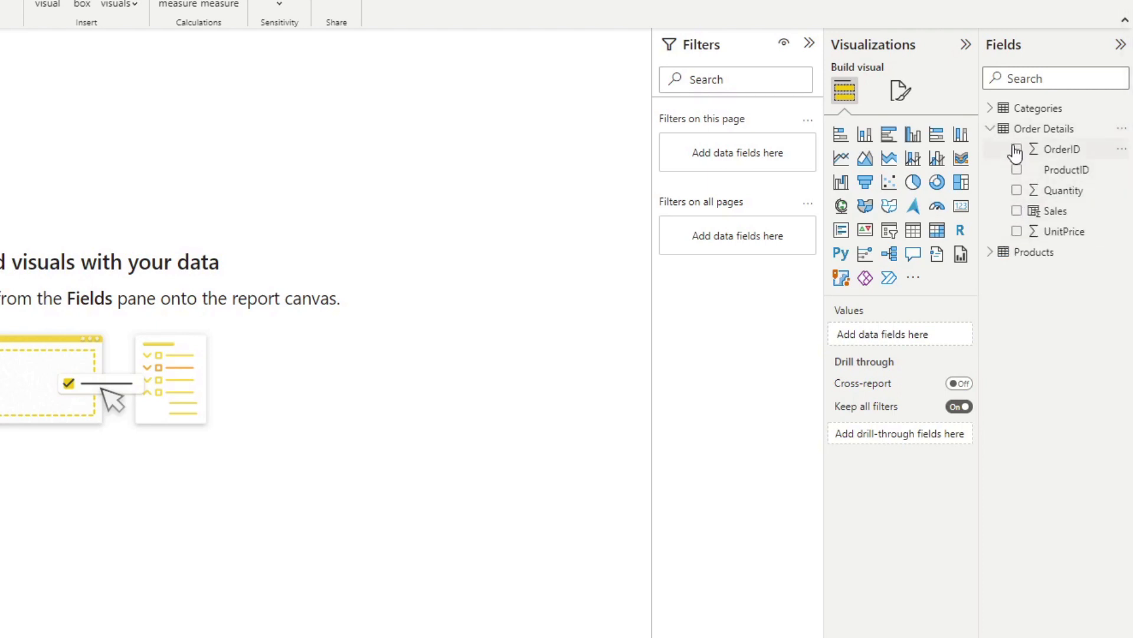
{"action": "left_click", "coordinate": [993, 110]}
{"action": "left_click", "coordinate": [992, 294]}
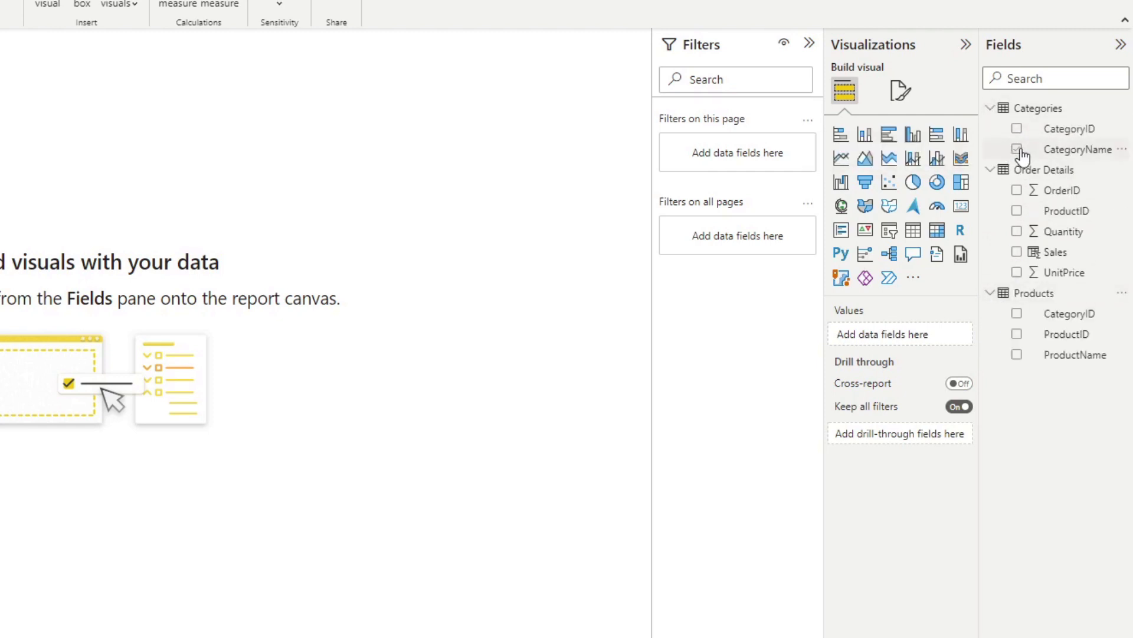
{"action": "left_click", "coordinate": [1017, 149]}
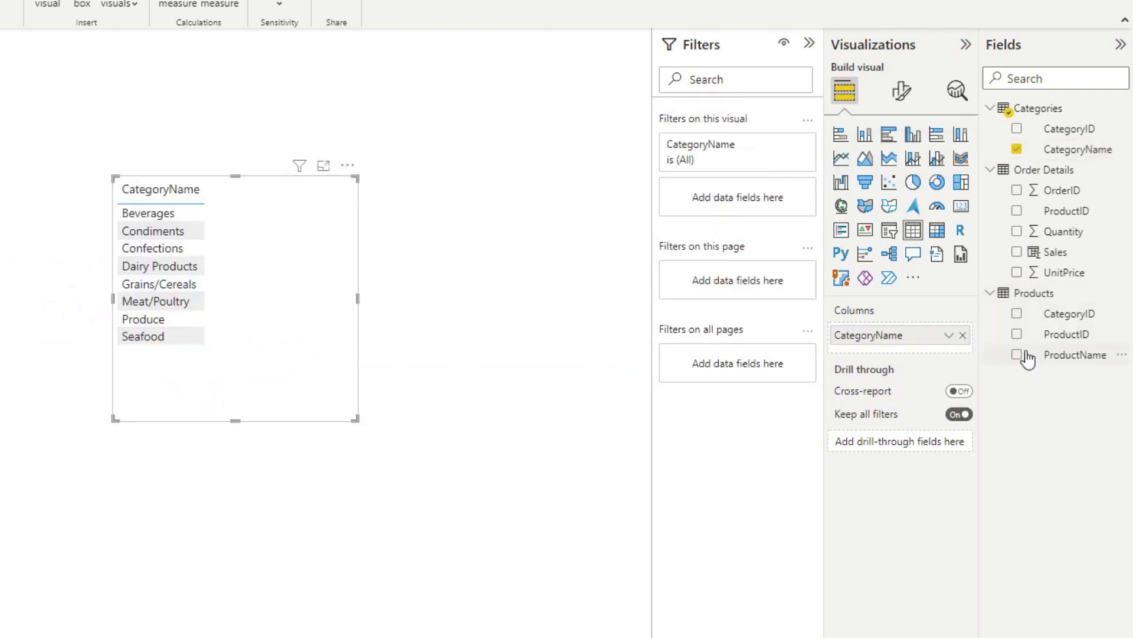
{"action": "left_click_drag", "start_coordinate": [1057, 190], "coordinate": [895, 330]}
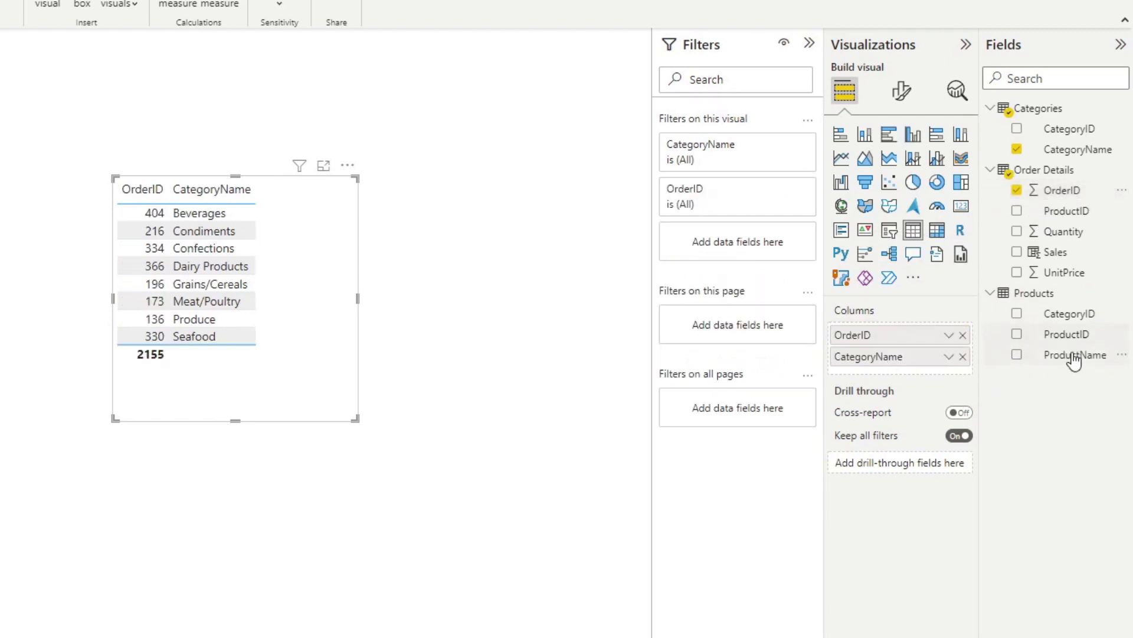
{"action": "left_click_drag", "start_coordinate": [1073, 355], "coordinate": [872, 356]}
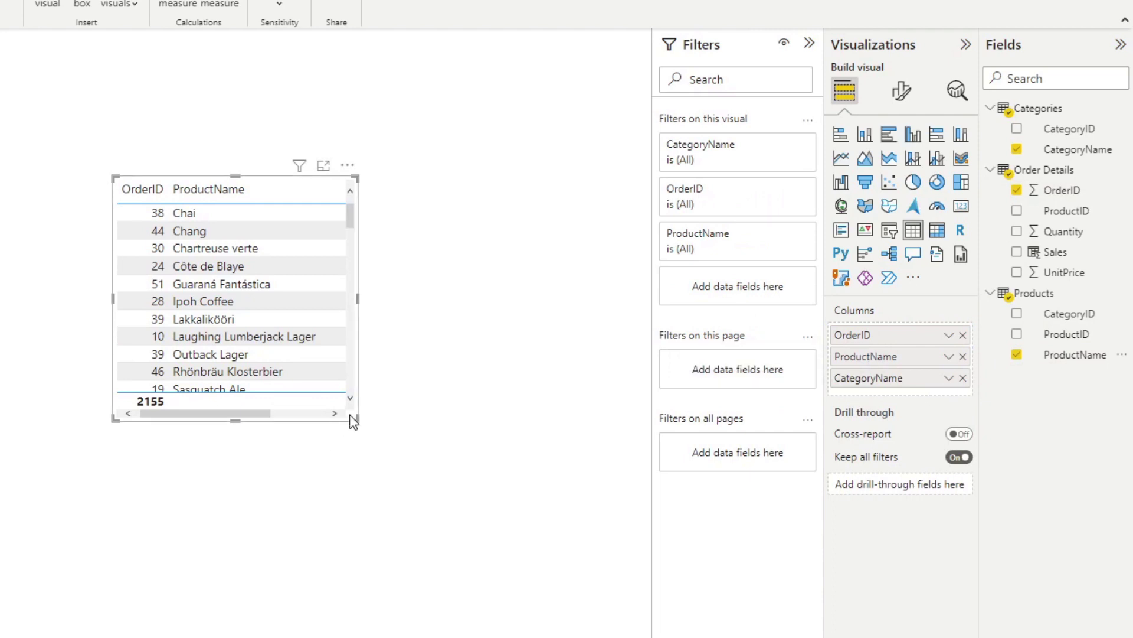
Step: Add Quantity, UnitPrice and Sales columns, widening the table so they fit
{"action": "left_click_drag", "start_coordinate": [353, 418], "coordinate": [547, 551]}
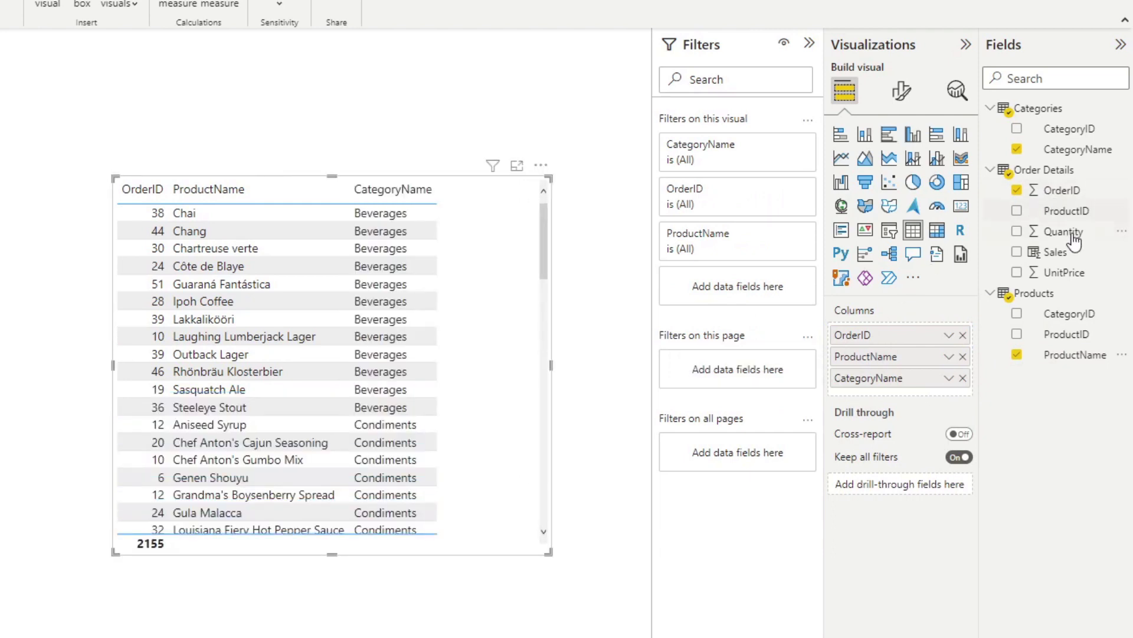
{"action": "left_click_drag", "start_coordinate": [1072, 227], "coordinate": [496, 313]}
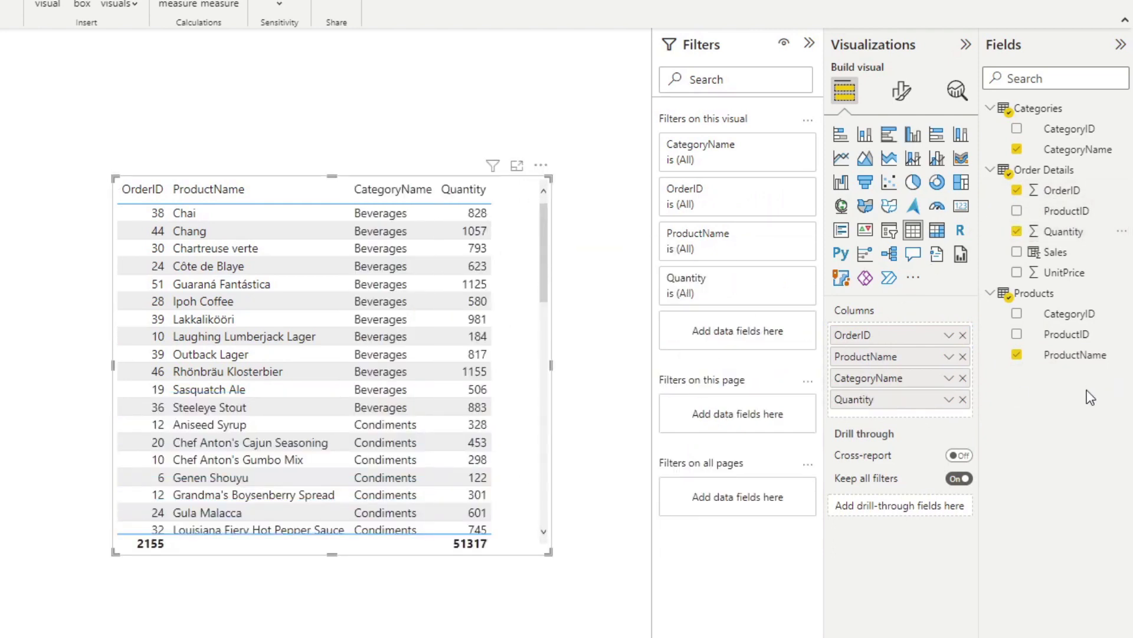
{"action": "left_click_drag", "start_coordinate": [1059, 275], "coordinate": [476, 276]}
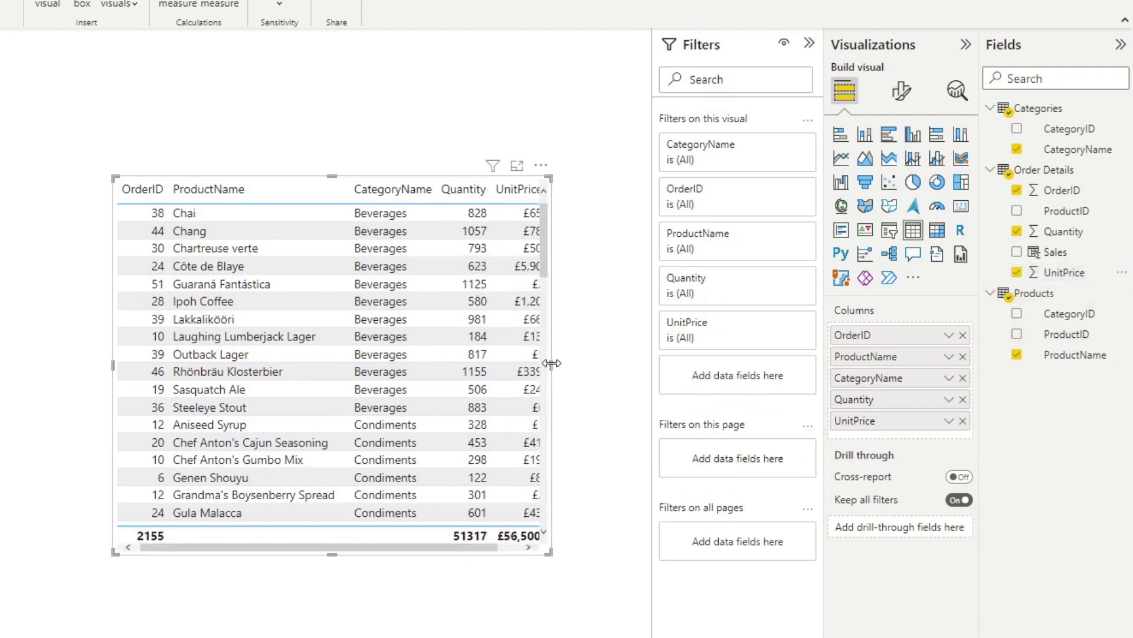
{"action": "left_click_drag", "start_coordinate": [551, 371], "coordinate": [613, 371]}
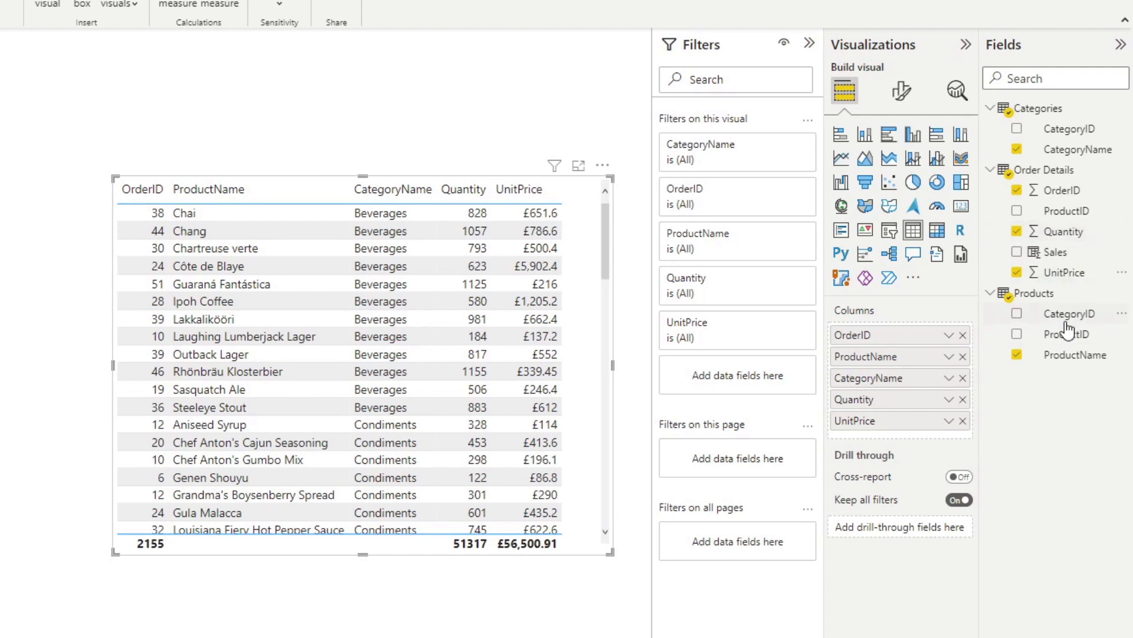
{"action": "left_click_drag", "start_coordinate": [1057, 254], "coordinate": [601, 326]}
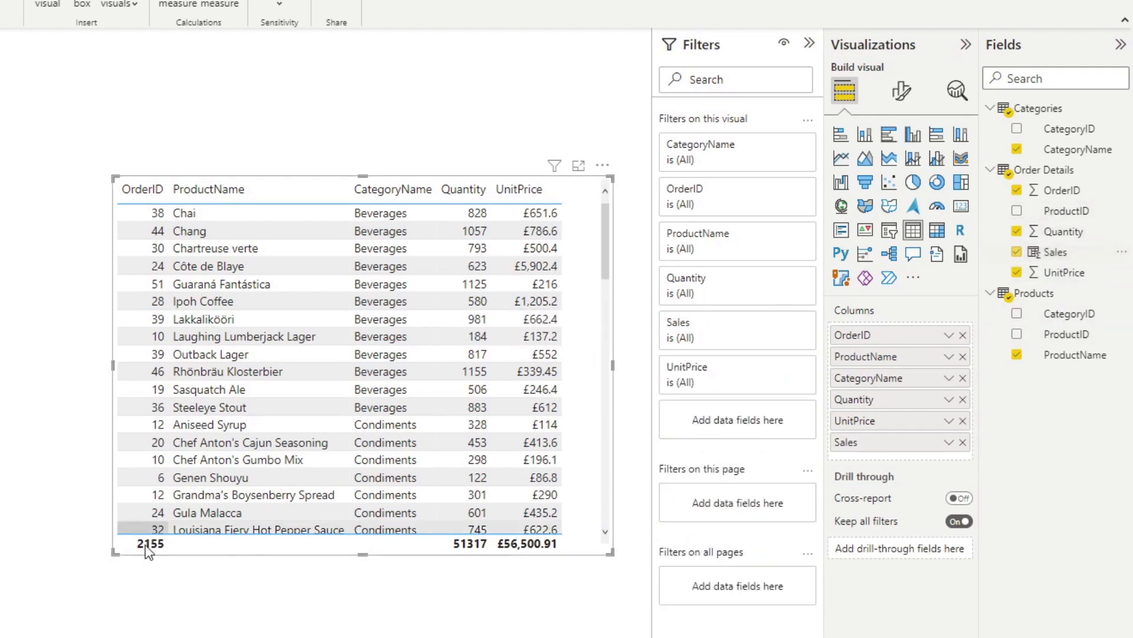
Step: Stretch the table to fill the page and choose Export data from its options
{"action": "left_click", "coordinate": [109, 555]}
{"action": "left_click", "coordinate": [115, 555]}
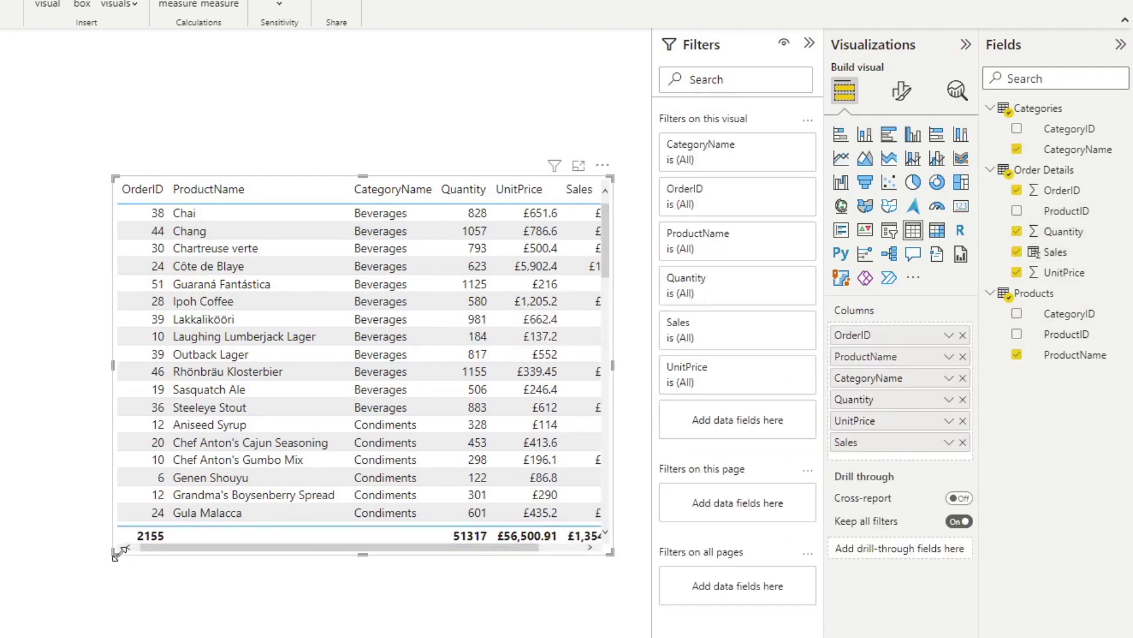
{"action": "left_click_drag", "start_coordinate": [115, 555], "coordinate": [63, 636]}
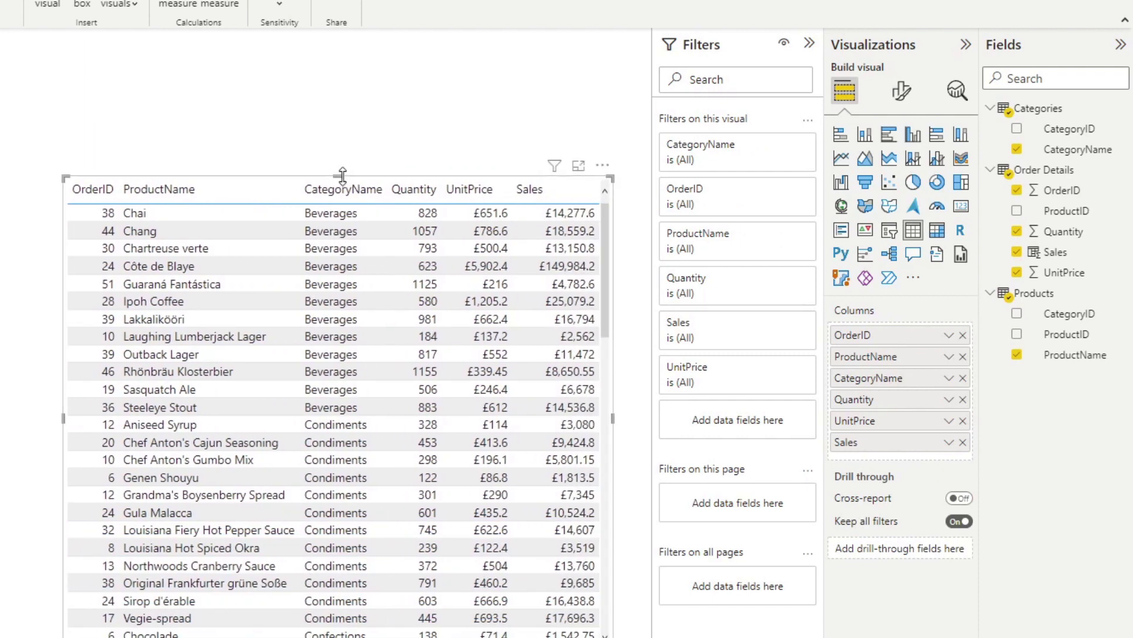
{"action": "left_click_drag", "start_coordinate": [341, 172], "coordinate": [350, 31]}
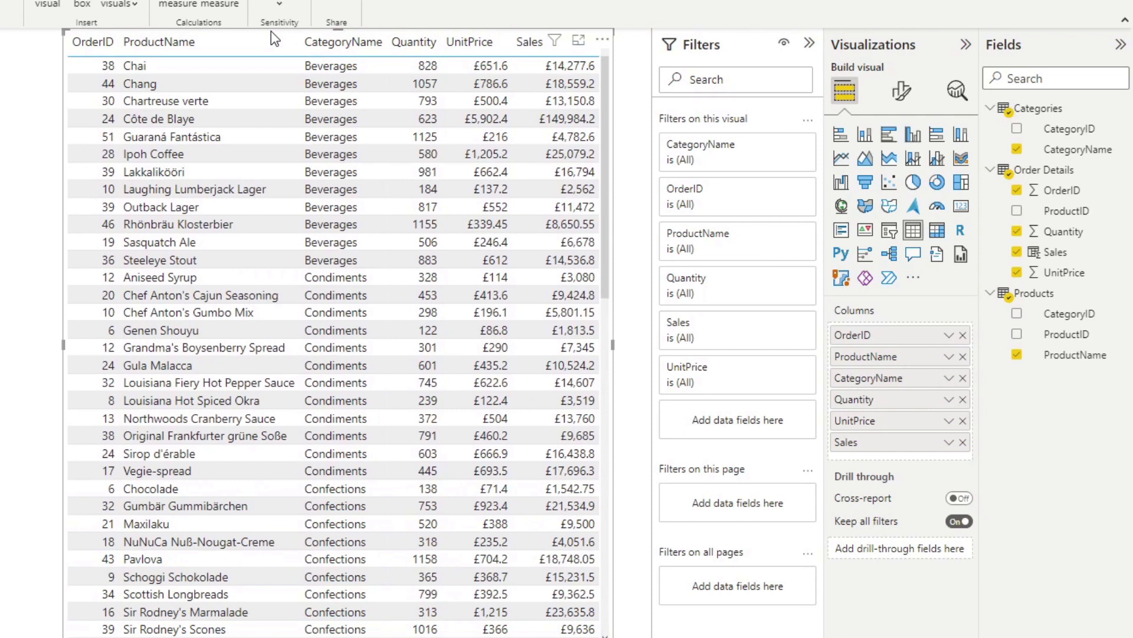
{"action": "left_click_drag", "start_coordinate": [271, 31], "coordinate": [308, 31]}
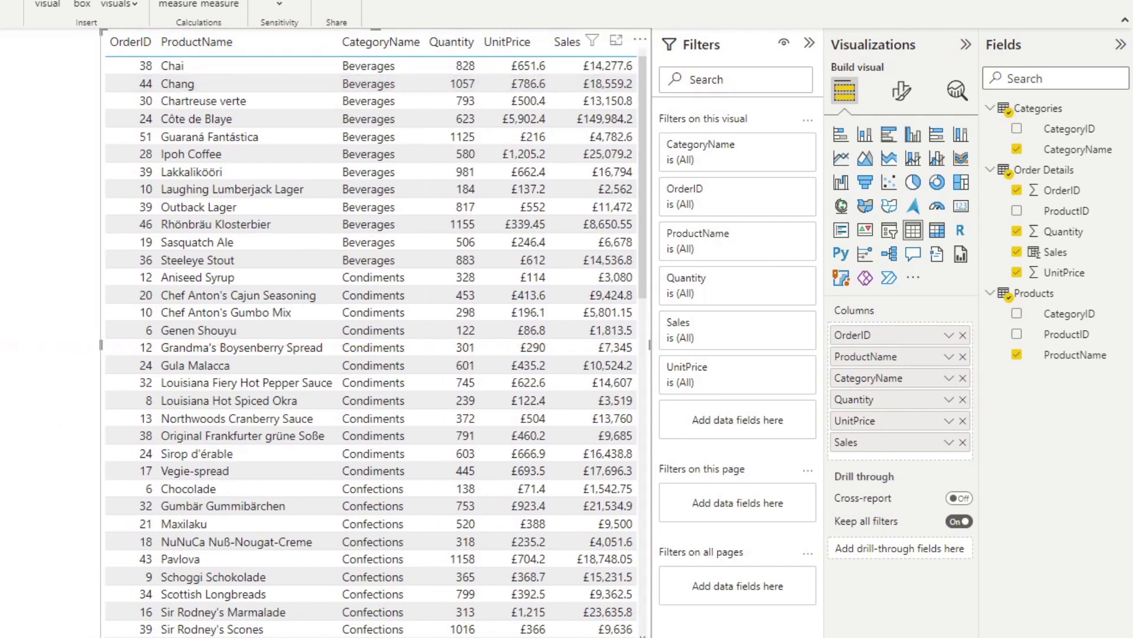
{"action": "left_click", "coordinate": [646, 41]}
{"action": "left_click", "coordinate": [668, 61]}
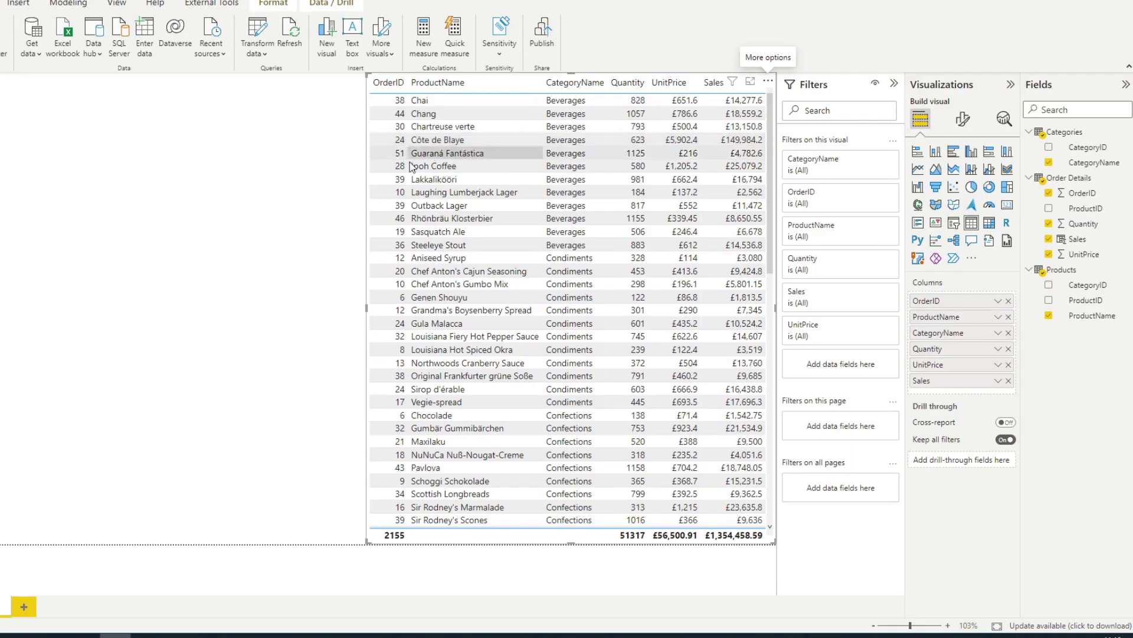
Step: Create a CategoryName slicer, size it left of the table, and tick Beverages
{"action": "left_click", "coordinate": [336, 138]}
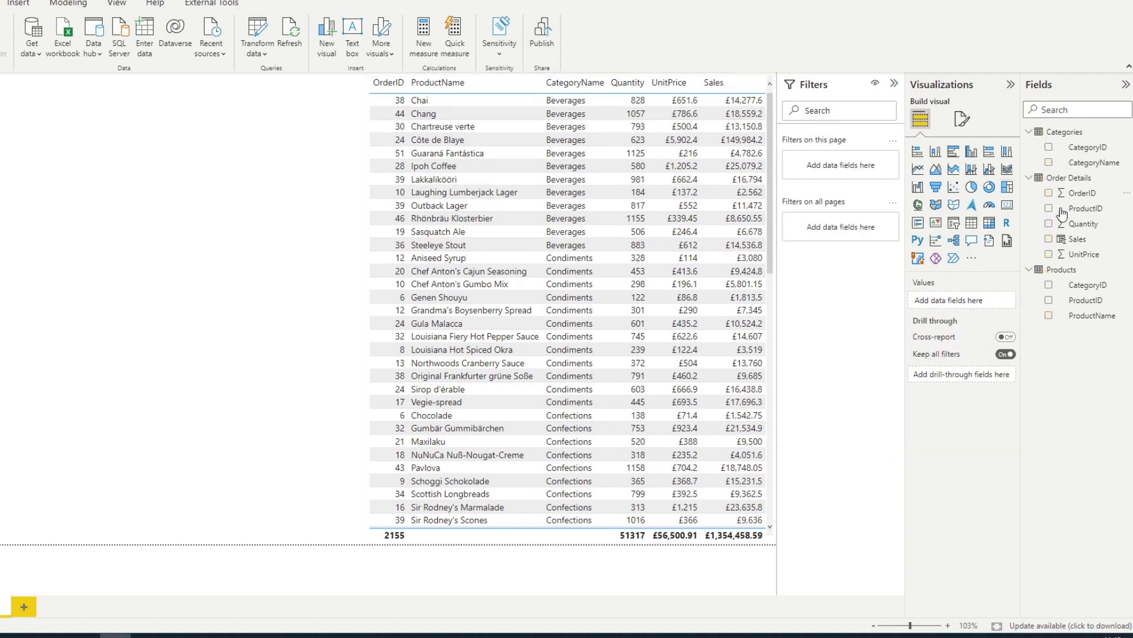
{"action": "left_click_drag", "start_coordinate": [1096, 170], "coordinate": [88, 198]}
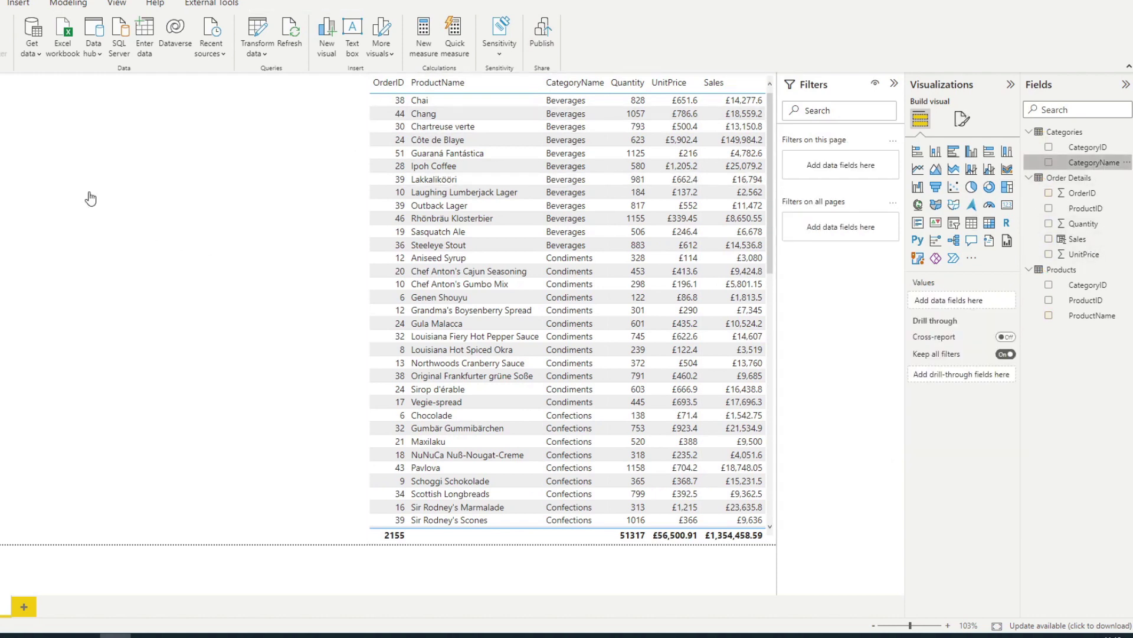
{"action": "left_click", "coordinate": [954, 223]}
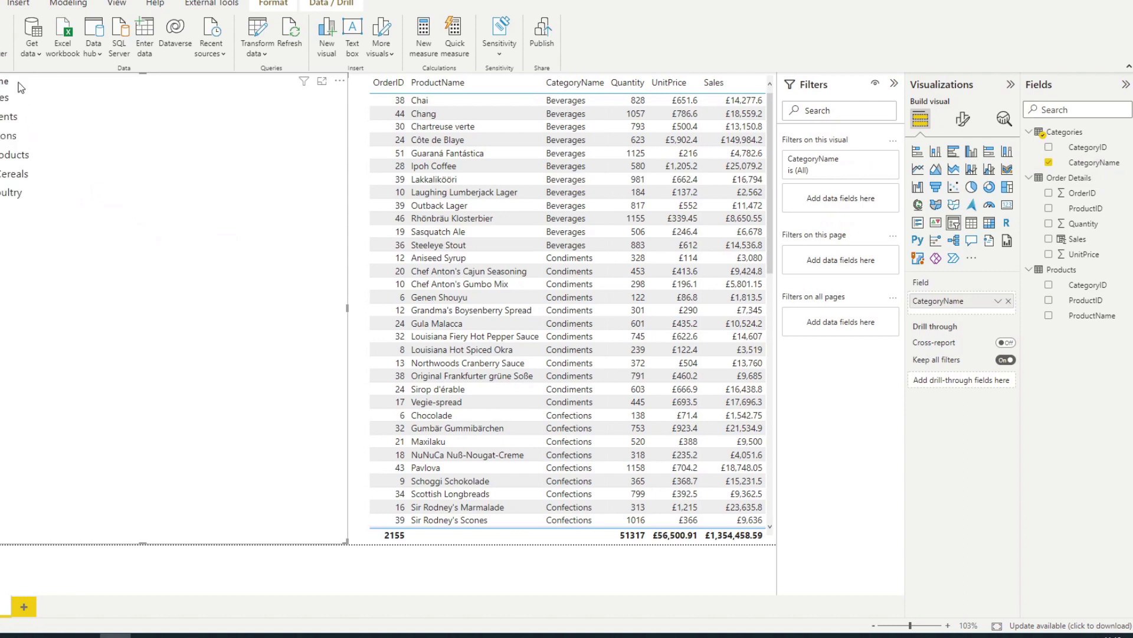
{"action": "left_click_drag", "start_coordinate": [4, 90], "coordinate": [111, 127]}
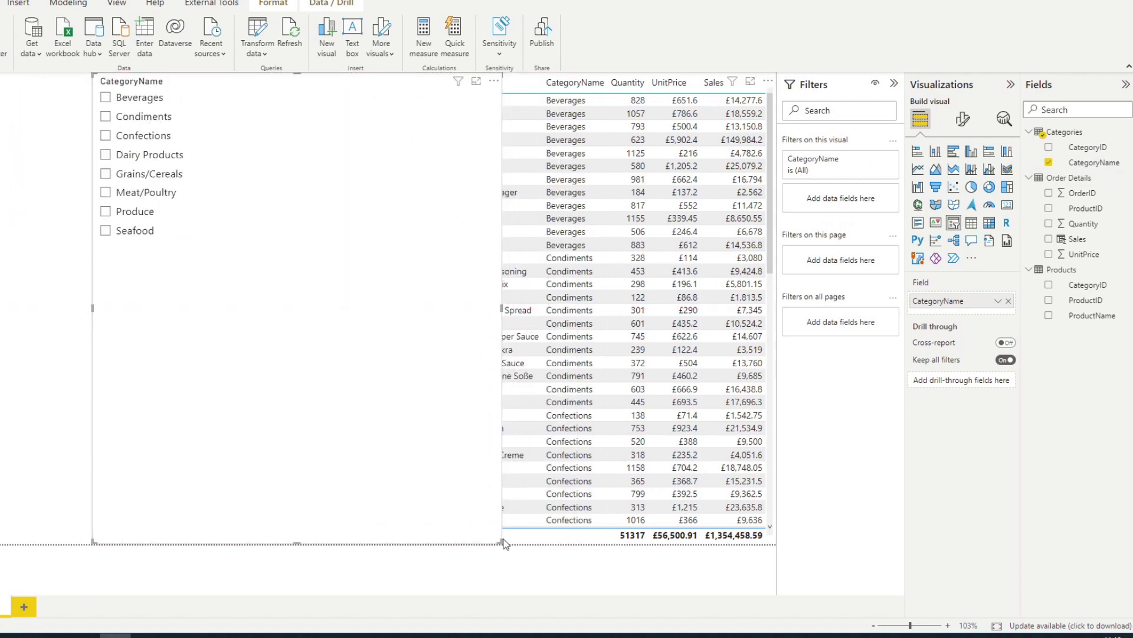
{"action": "left_click_drag", "start_coordinate": [480, 533], "coordinate": [210, 260]}
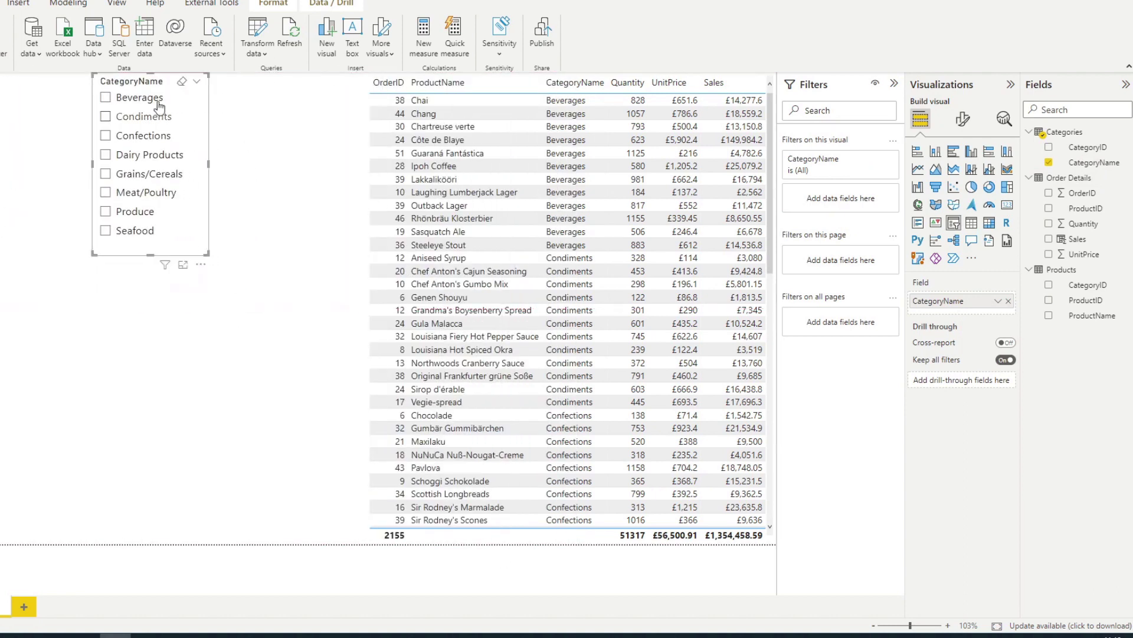
{"action": "left_click_drag", "start_coordinate": [157, 82], "coordinate": [278, 114]}
{"action": "left_click", "coordinate": [267, 124]}
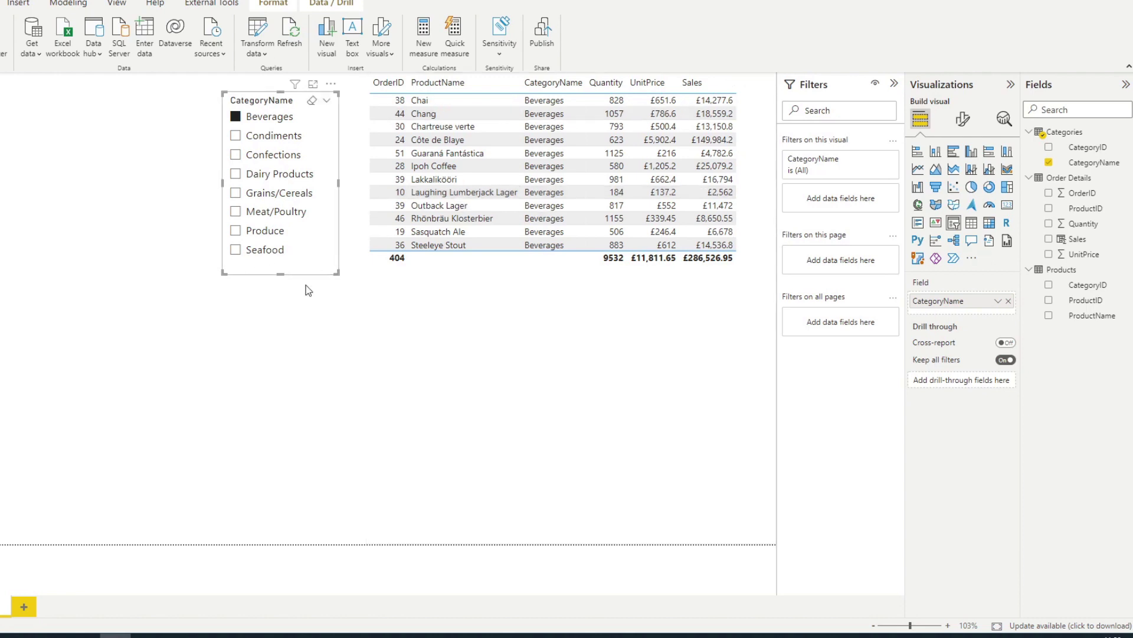
Step: Convert the orders table visual into a Power Automate for Power BI visual
{"action": "left_click", "coordinate": [285, 344]}
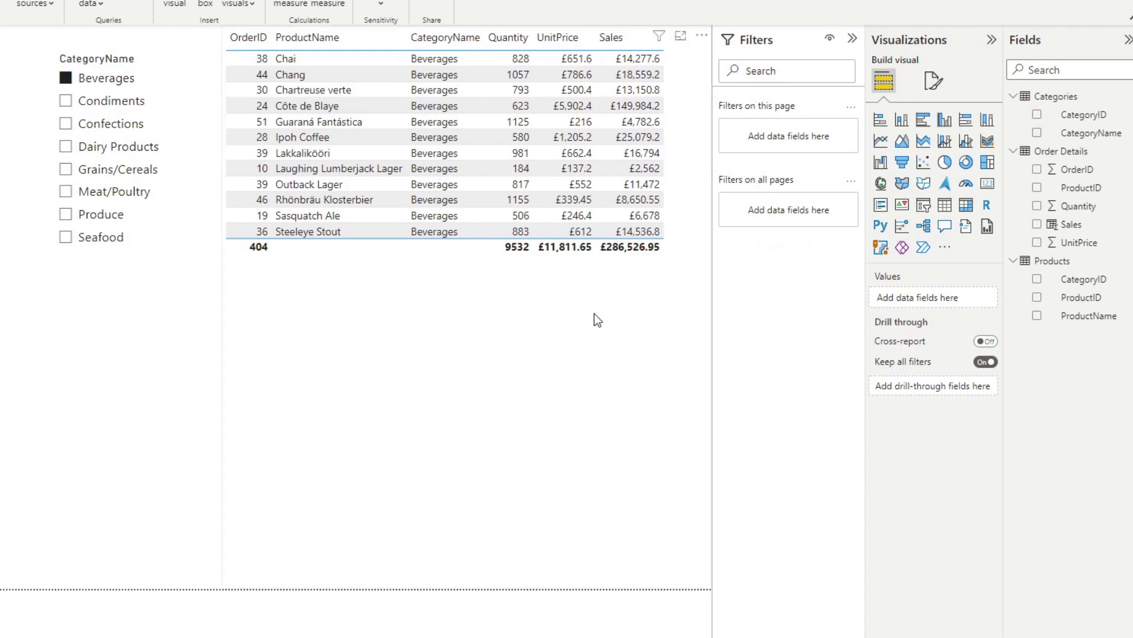
{"action": "left_click", "coordinate": [553, 332]}
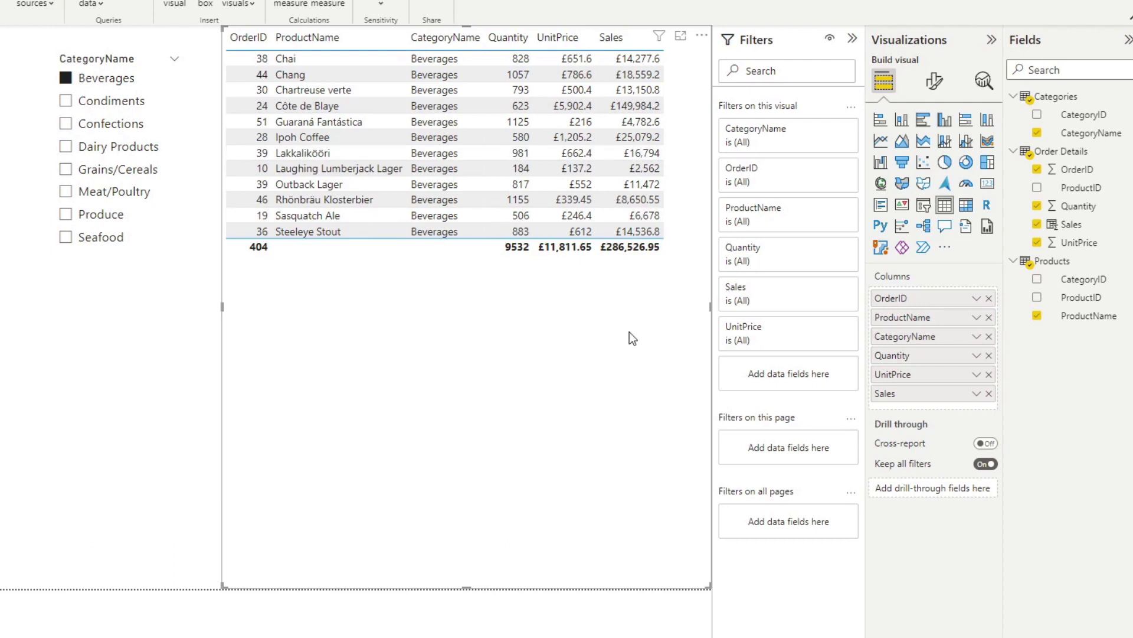
{"action": "left_click", "coordinate": [921, 249]}
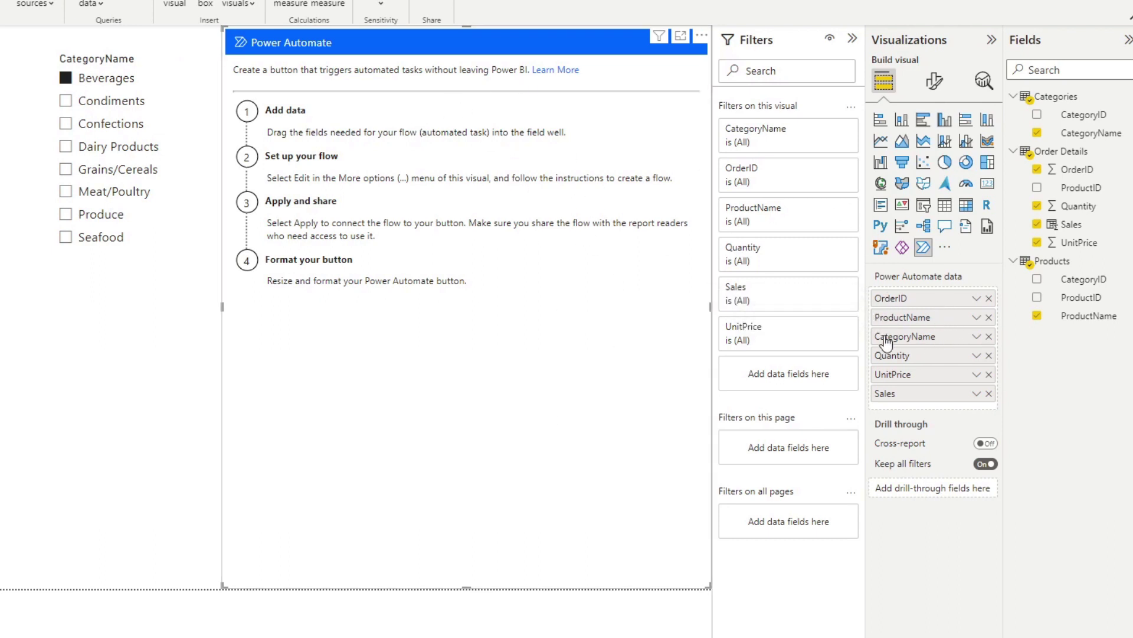
Step: Open the Power Automate visual's edit view to manage its flows
{"action": "left_click", "coordinate": [702, 39]}
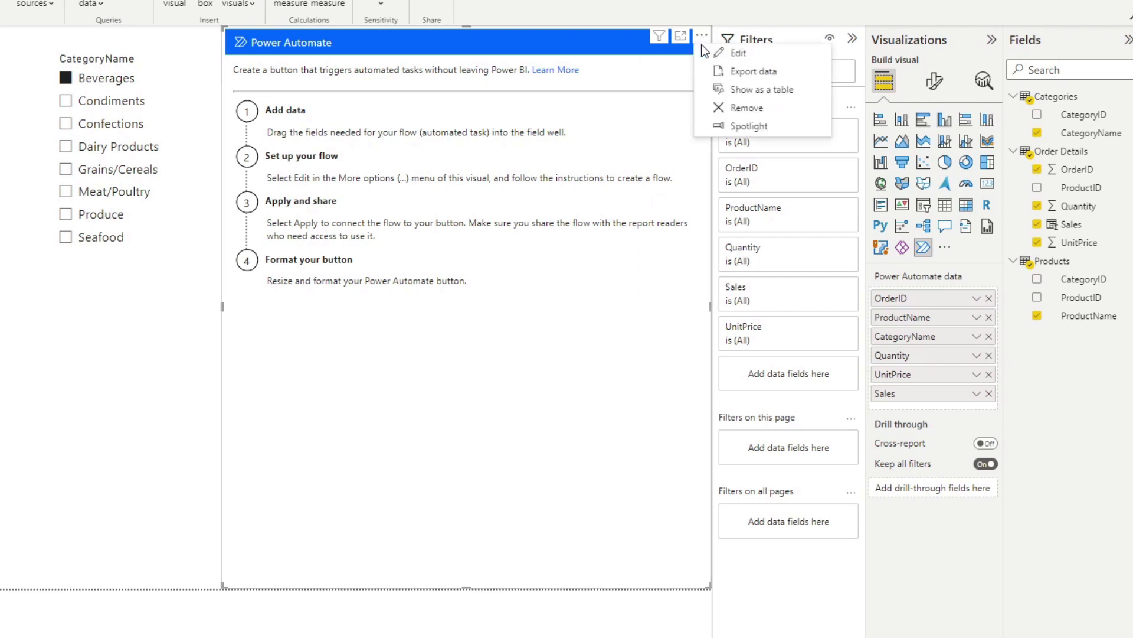
{"action": "left_click", "coordinate": [719, 54]}
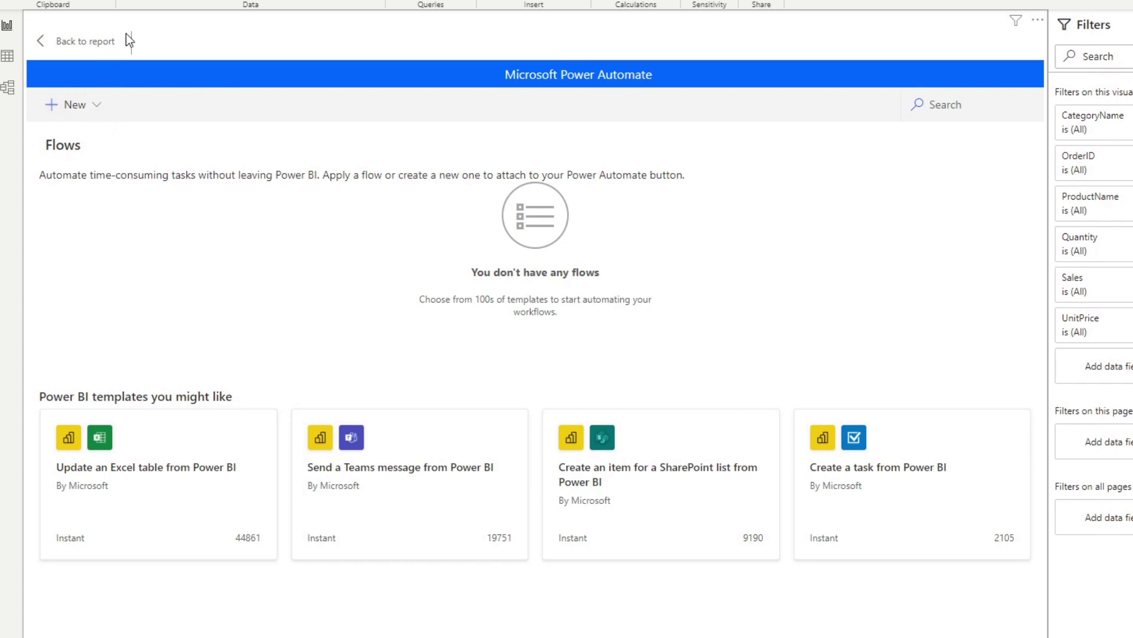
Step: Create an instant cloud flow and add a Compose action after the Power BI button trigger
{"action": "left_click", "coordinate": [89, 104]}
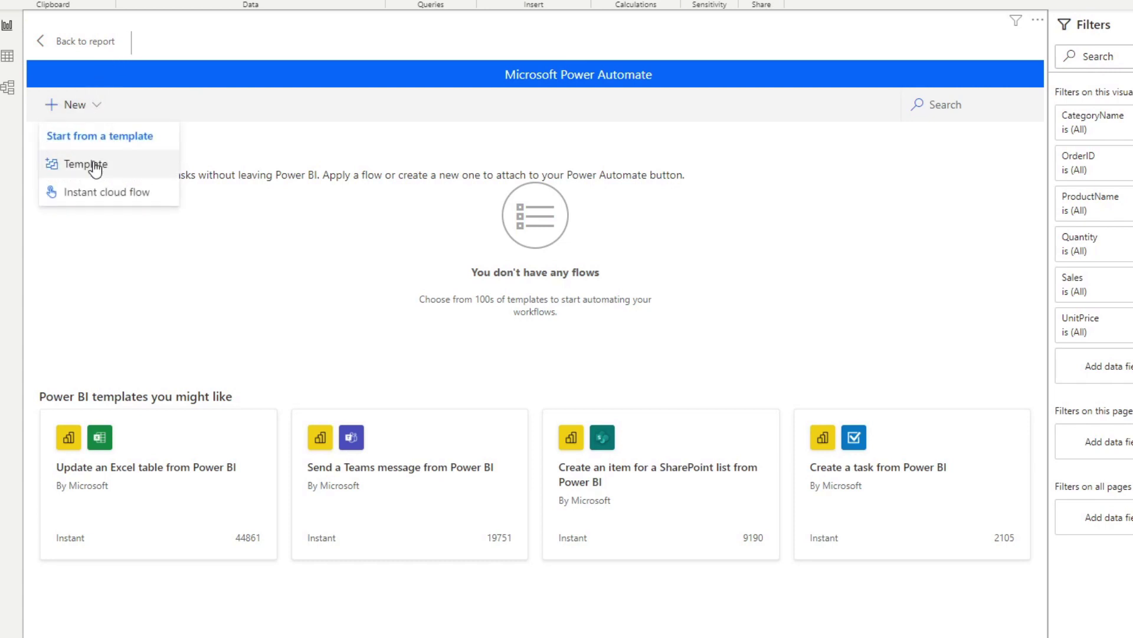
{"action": "left_click", "coordinate": [118, 196]}
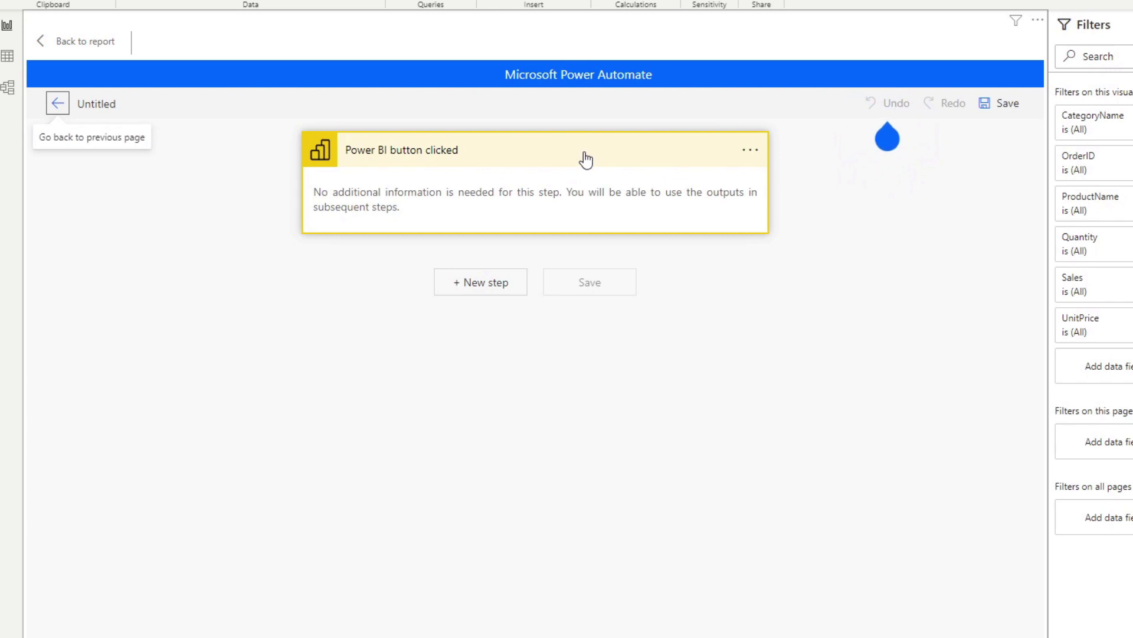
{"action": "left_click", "coordinate": [582, 160]}
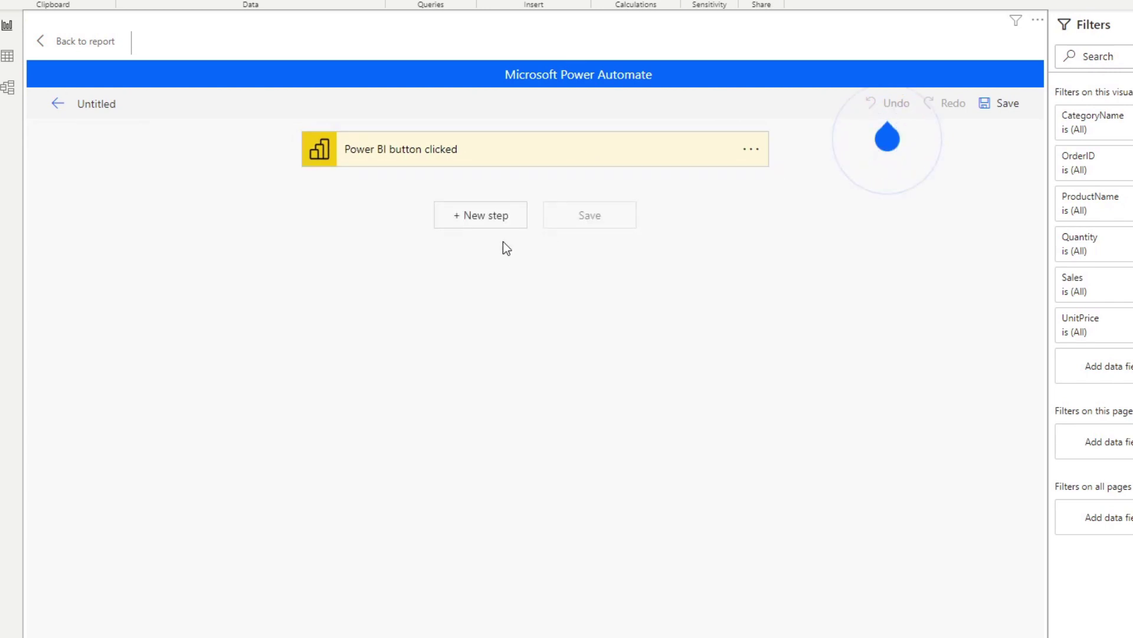
{"action": "left_click", "coordinate": [500, 233]}
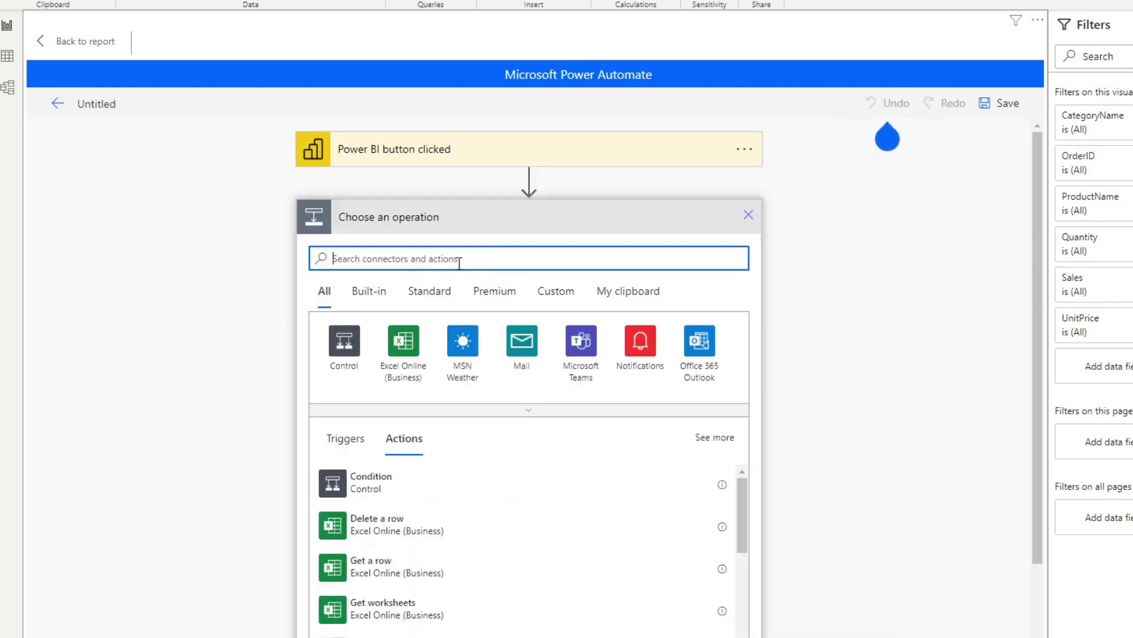
{"action": "type", "text": "compose"}
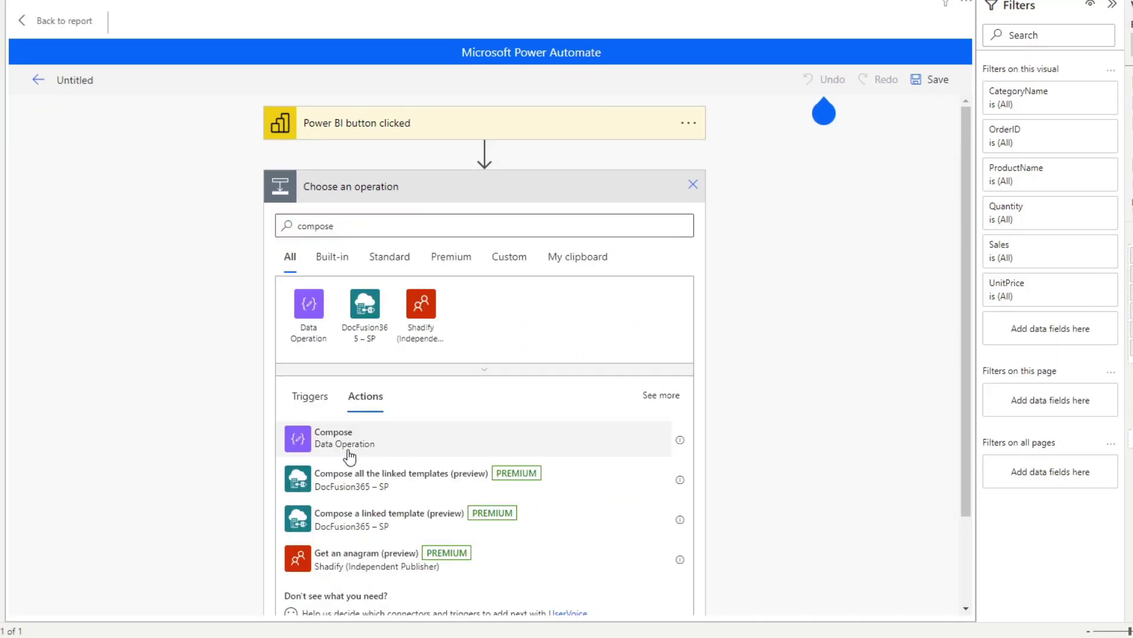
{"action": "left_click", "coordinate": [349, 455]}
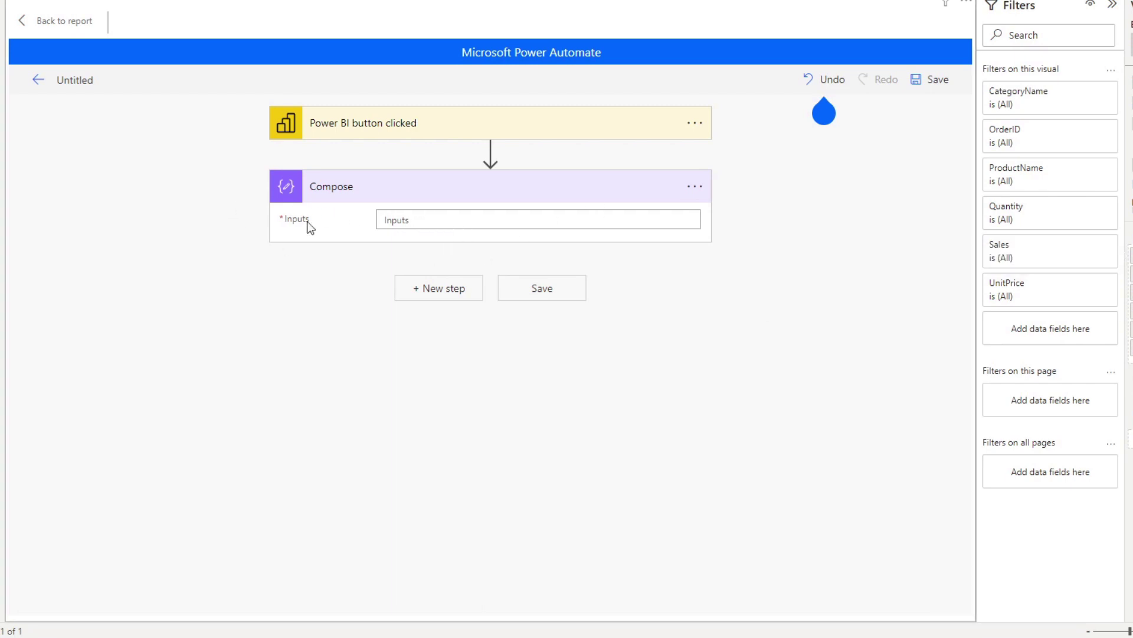
Step: Set the Compose step's Inputs to the 'Power BI data' dynamic content
{"action": "left_click", "coordinate": [425, 219]}
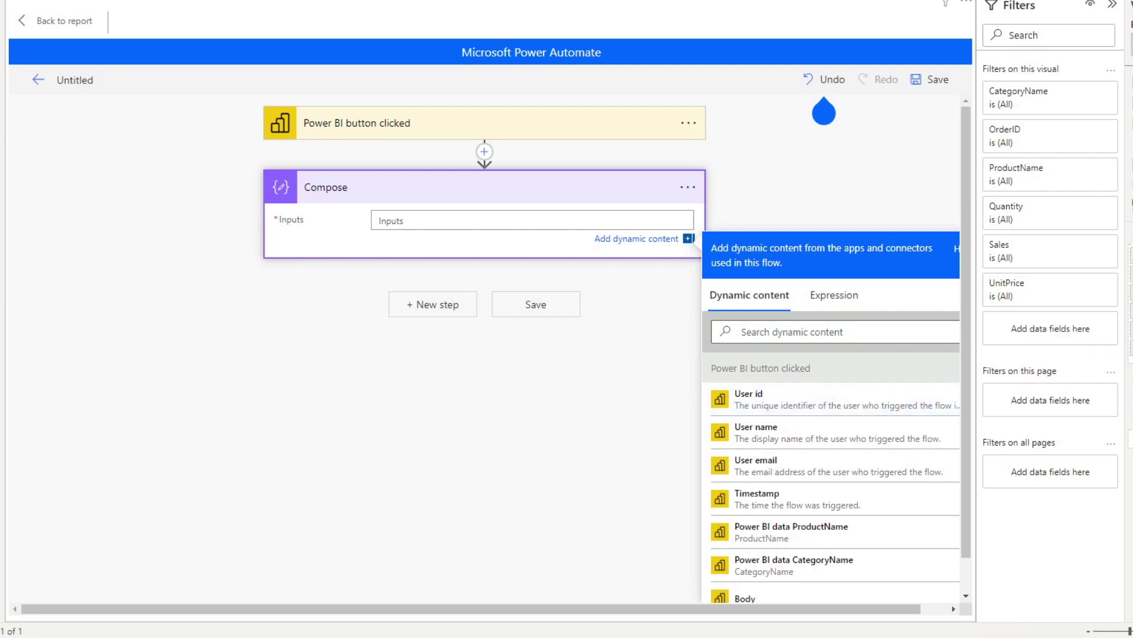
{"action": "left_click", "coordinate": [824, 112]}
{"action": "scroll", "coordinate": [801, 422], "scroll_direction": "down", "scroll_amount": 2}
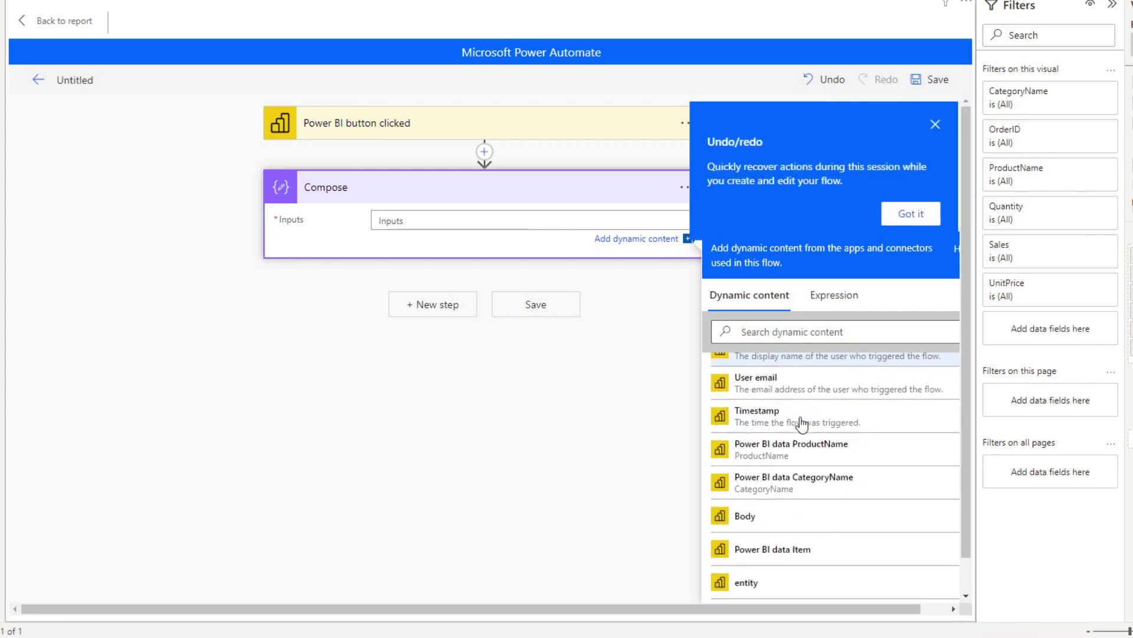
{"action": "left_click", "coordinate": [911, 214]}
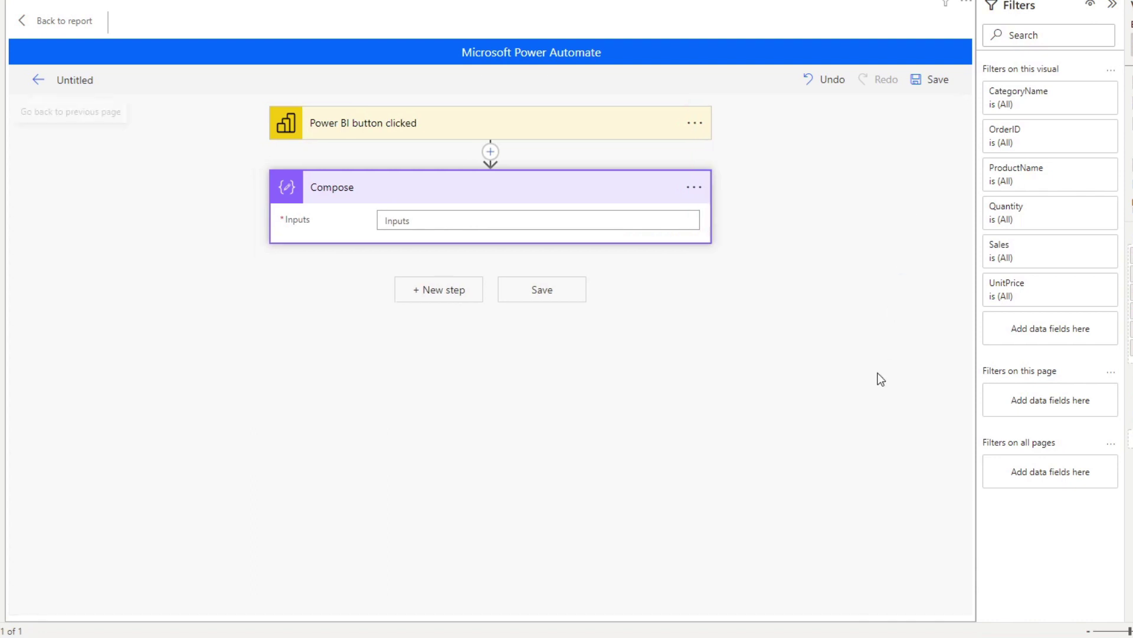
{"action": "left_click", "coordinate": [622, 225]}
{"action": "scroll", "coordinate": [832, 412], "scroll_direction": "down", "scroll_amount": 3}
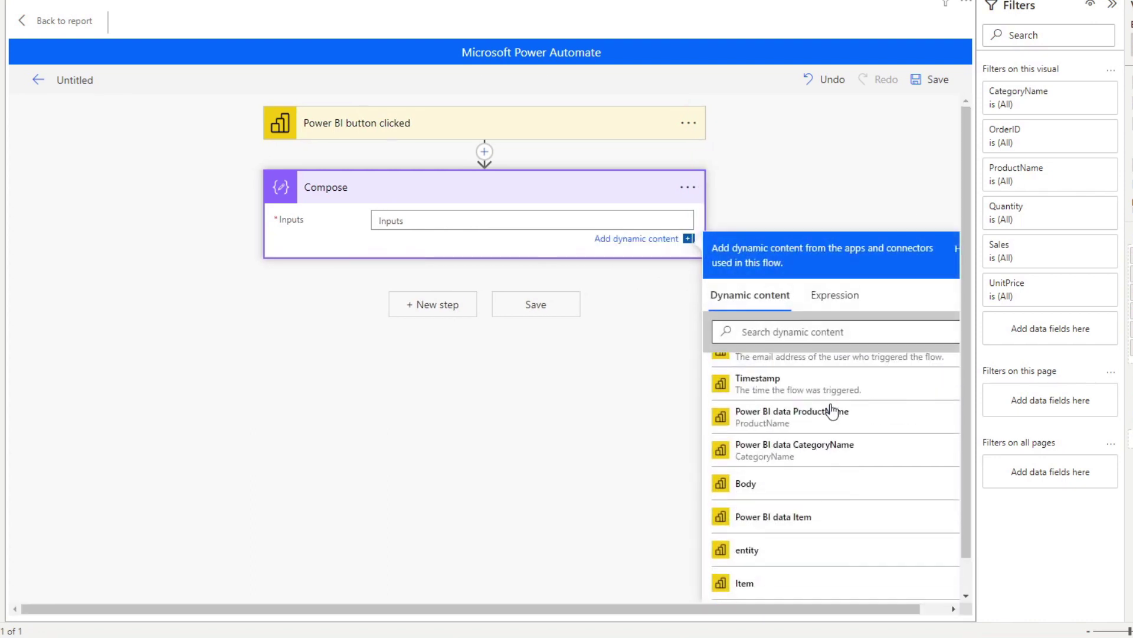
{"action": "scroll", "coordinate": [847, 425], "scroll_direction": "down", "scroll_amount": 3}
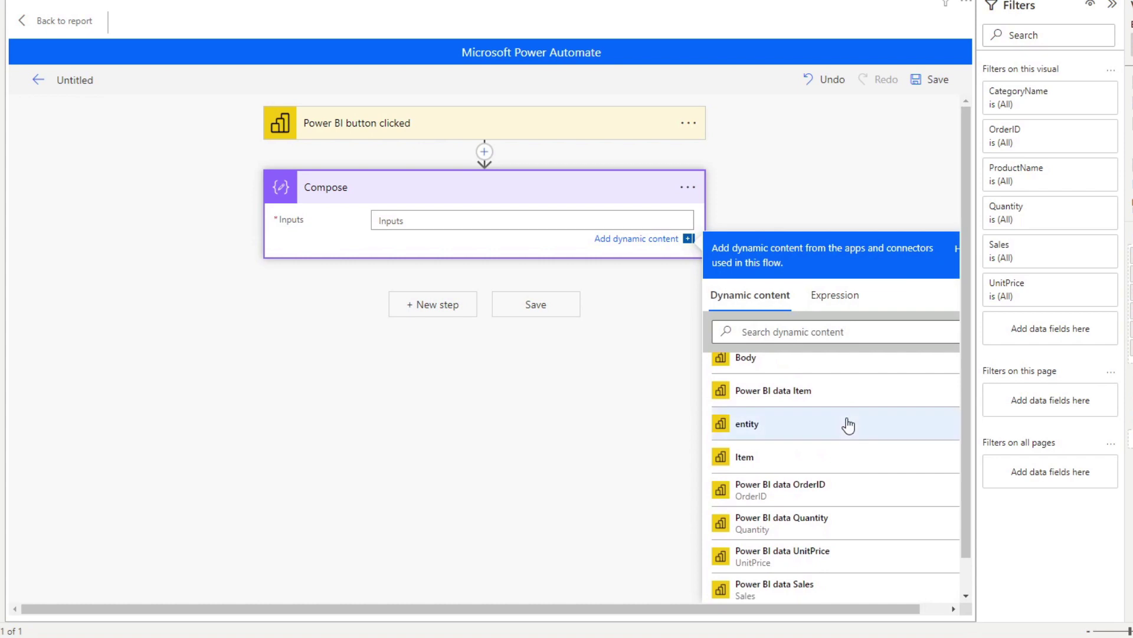
{"action": "scroll", "coordinate": [849, 425], "scroll_direction": "down", "scroll_amount": 1}
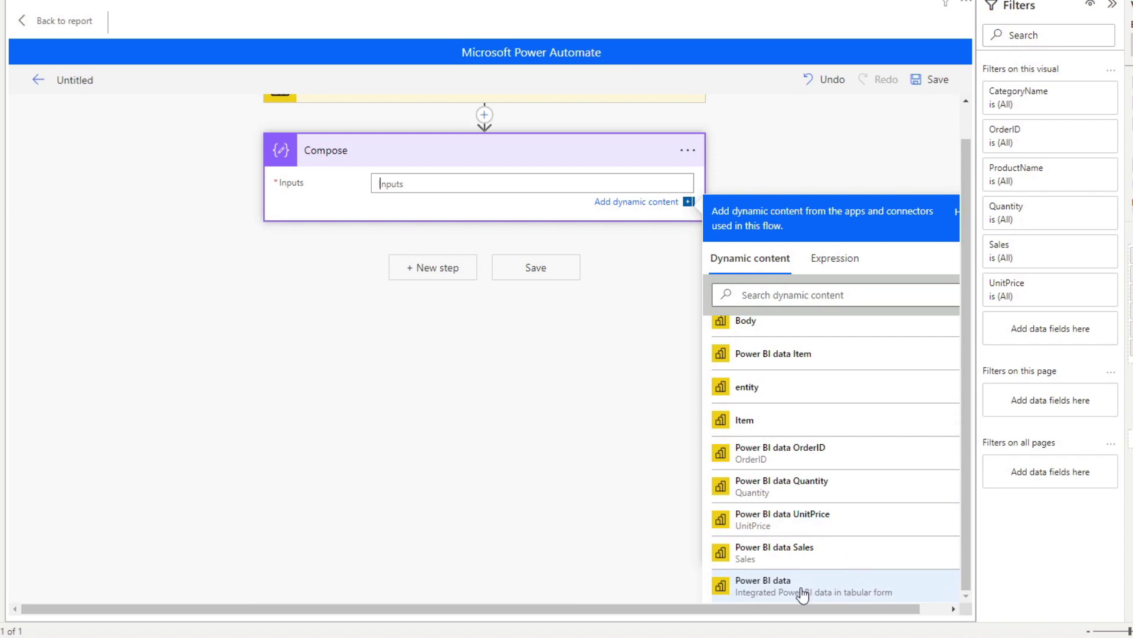
{"action": "left_click", "coordinate": [784, 596]}
{"action": "left_click", "coordinate": [477, 419]}
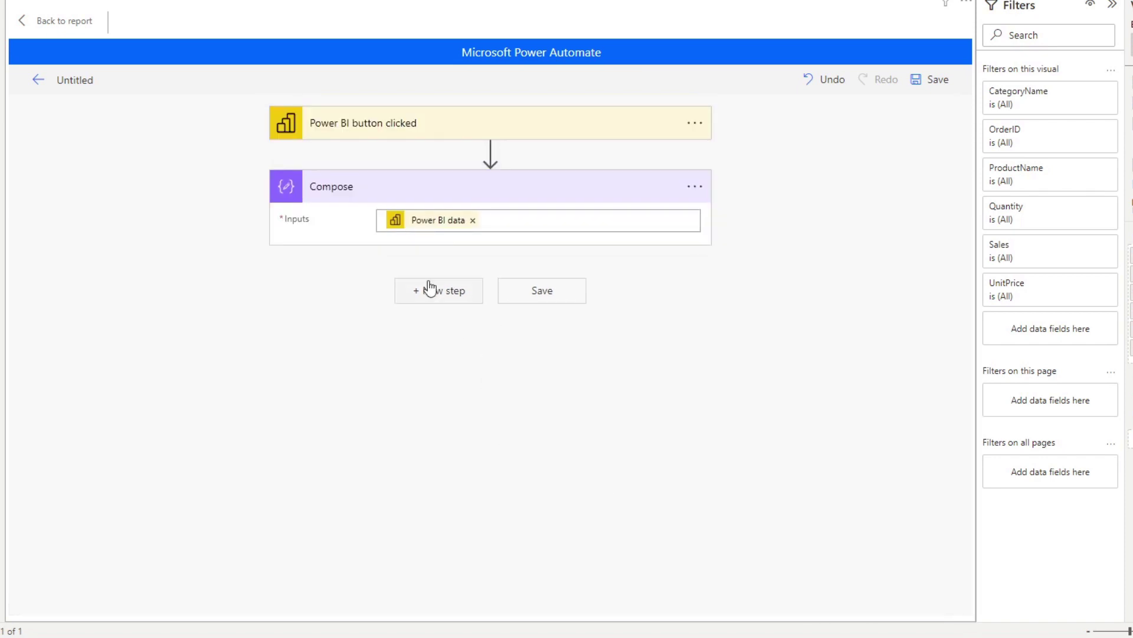
Step: Add a Create CSV table step with From set to the Compose Outputs
{"action": "left_click", "coordinate": [442, 300]}
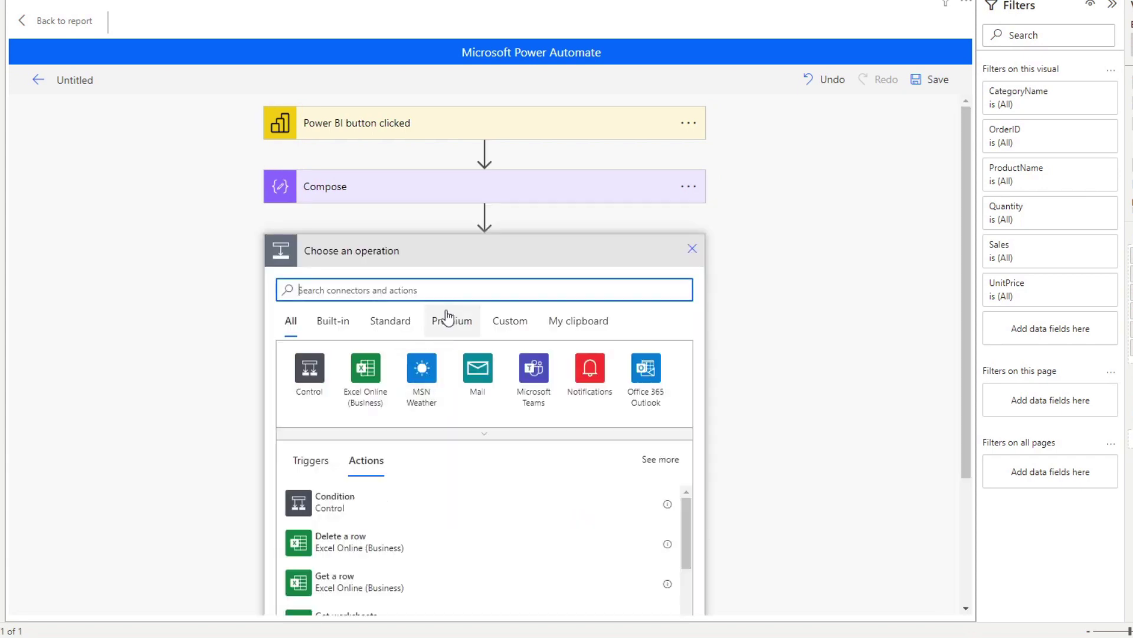
{"action": "type", "text": "csv"}
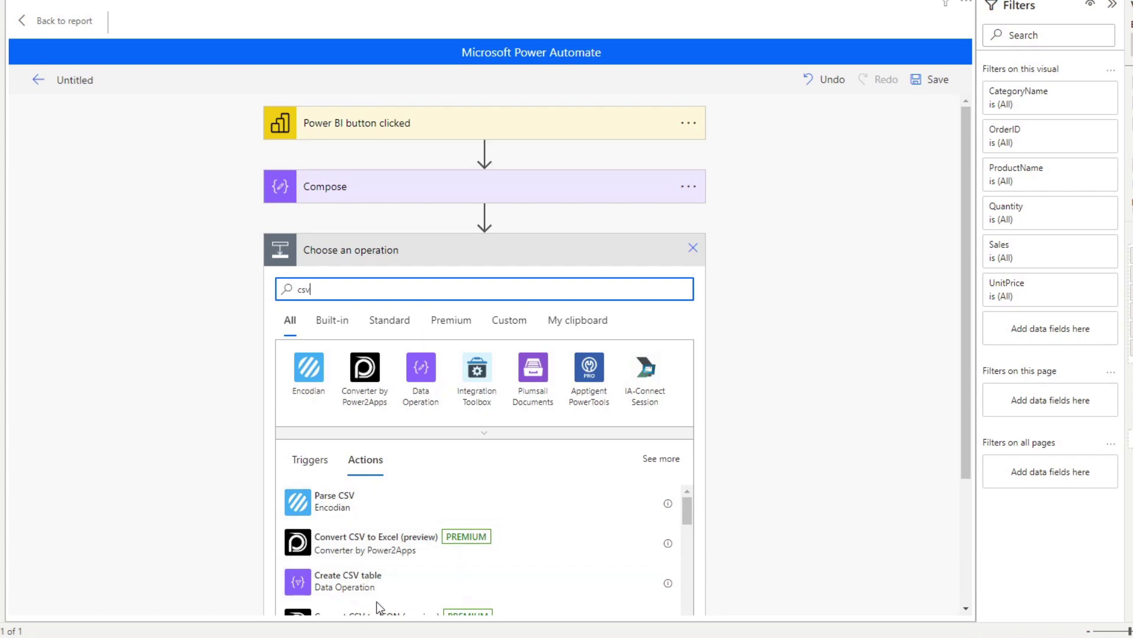
{"action": "left_click", "coordinate": [368, 585]}
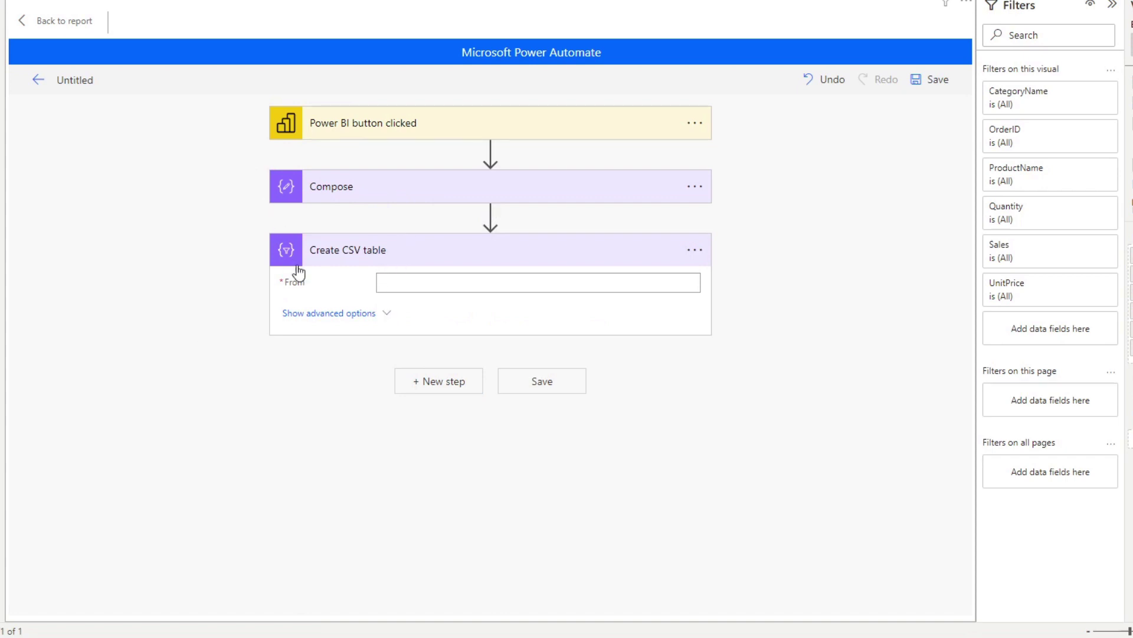
{"action": "left_click", "coordinate": [384, 284]}
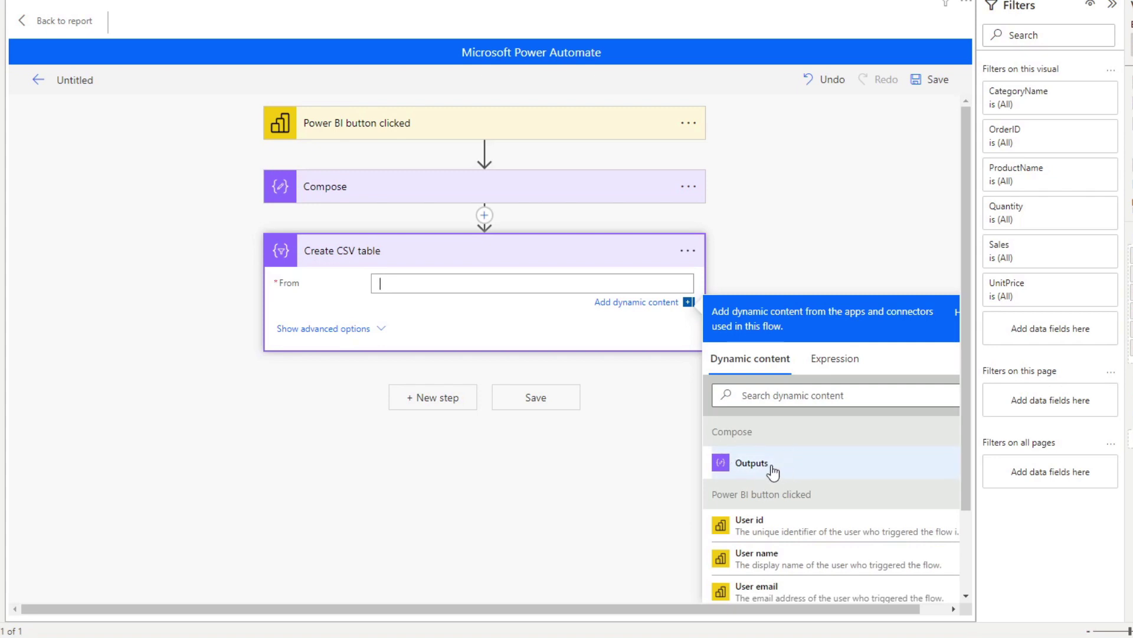
{"action": "left_click", "coordinate": [773, 471]}
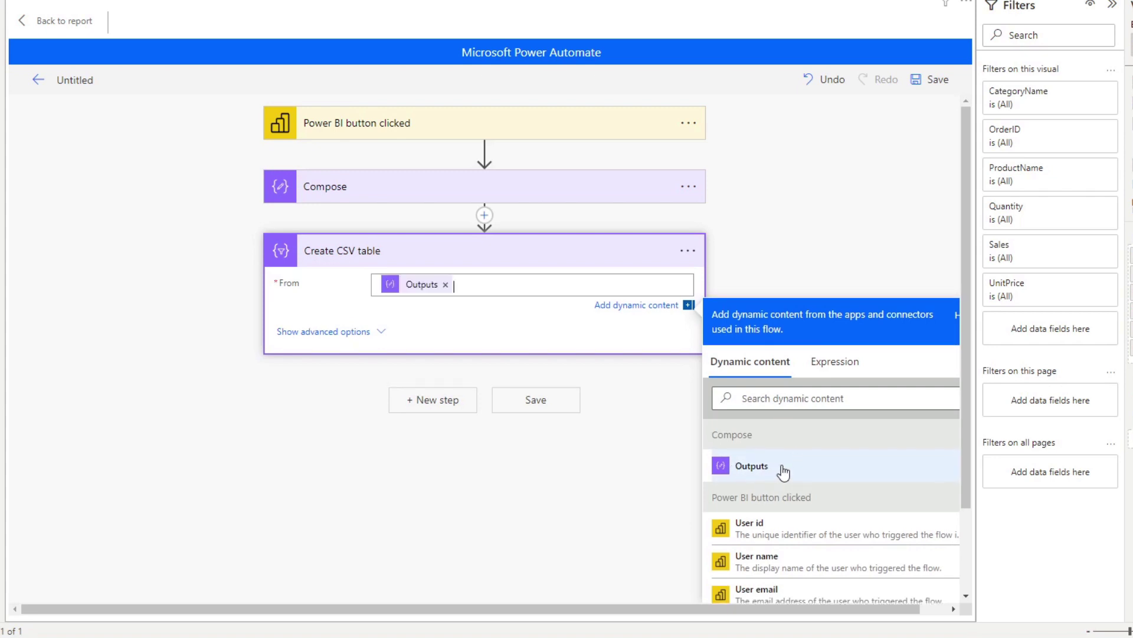
{"action": "left_click", "coordinate": [454, 305]}
Step: Confirm the CSV table's Columns advanced option stays Automatic
{"action": "left_click", "coordinate": [391, 321]}
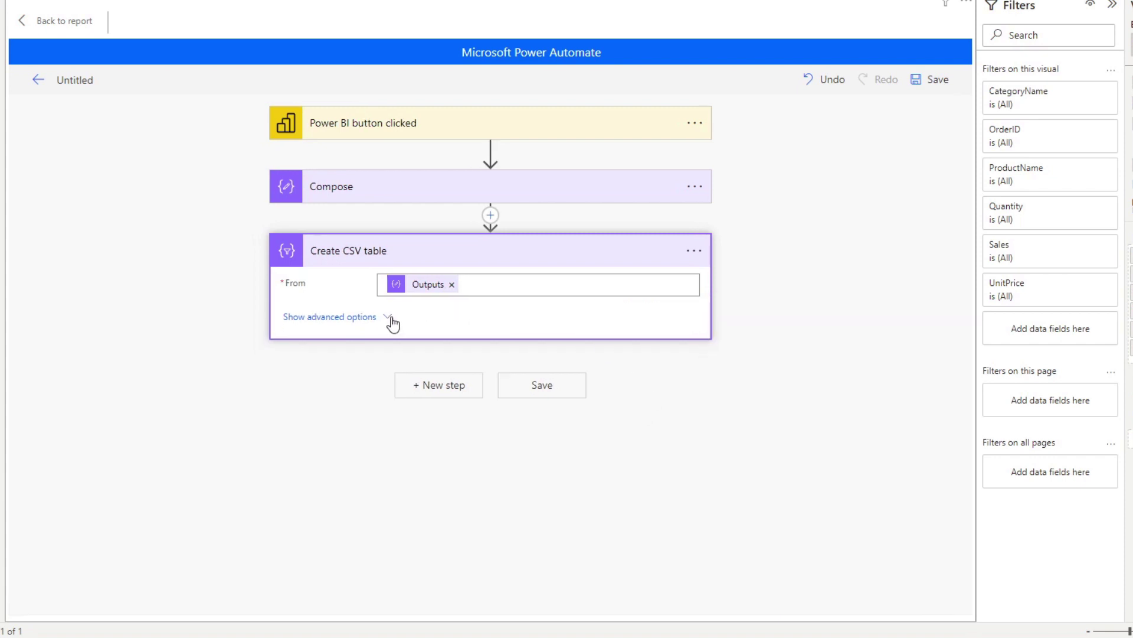
{"action": "left_click", "coordinate": [533, 309]}
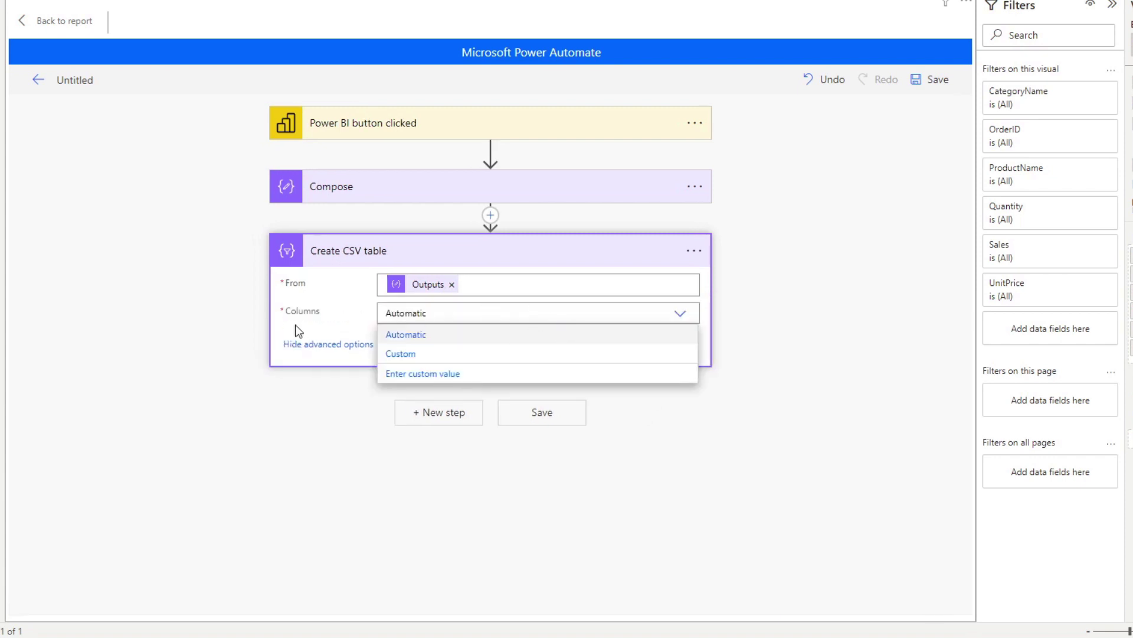
{"action": "left_click", "coordinate": [783, 260]}
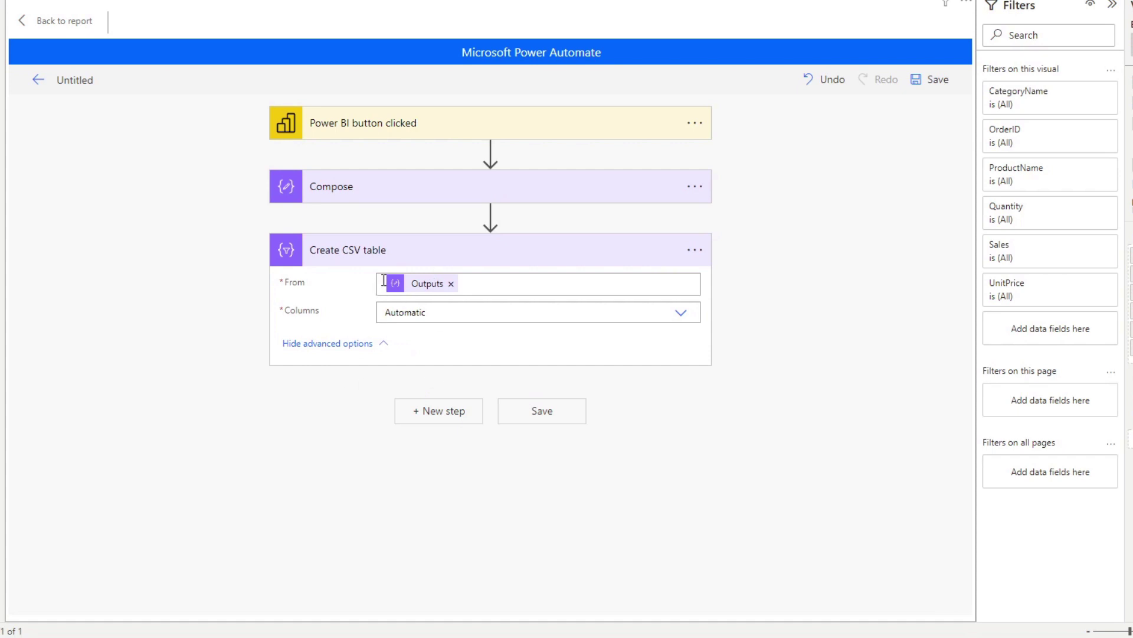
{"action": "left_click", "coordinate": [499, 283]}
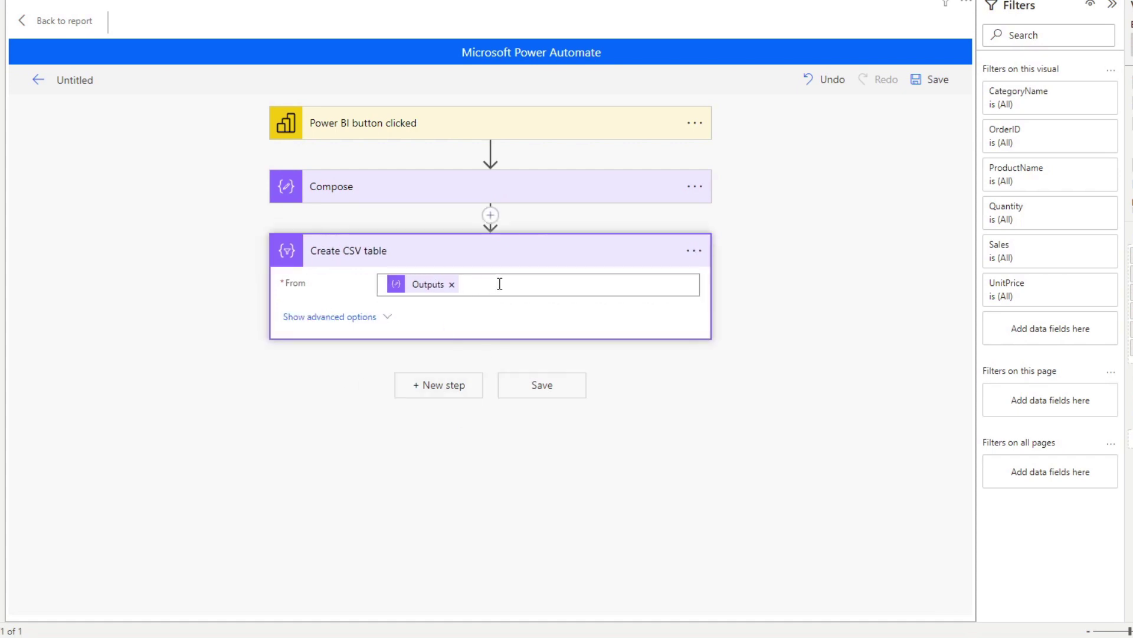
Step: Search 'create csv file' and add the SharePoint Create file action after Create CSV table
{"action": "left_click", "coordinate": [440, 390]}
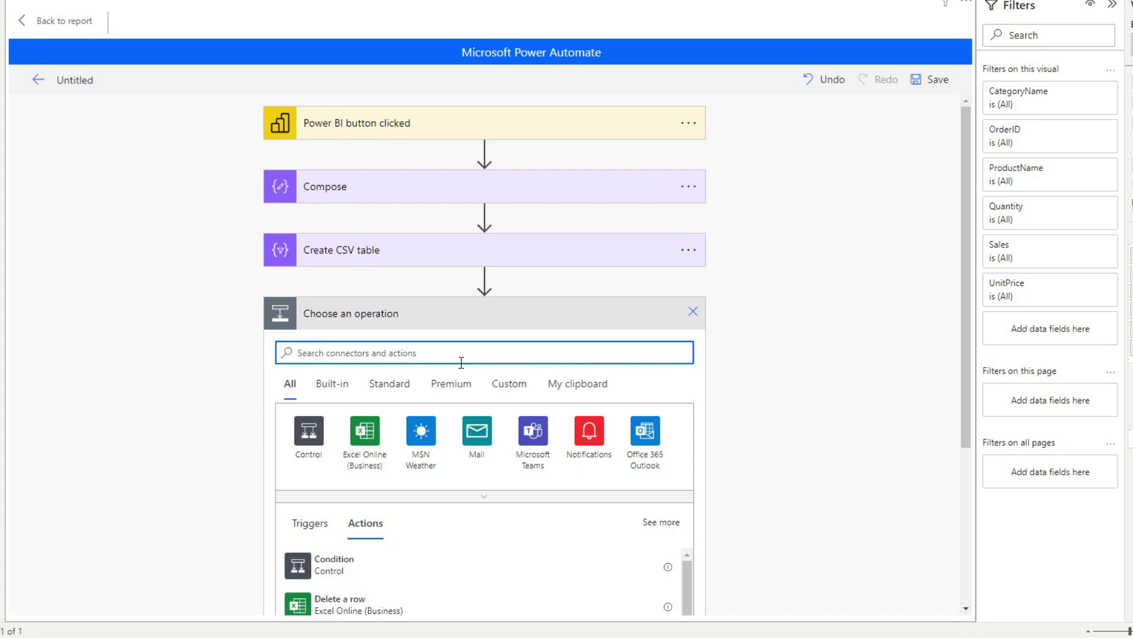
{"action": "type", "text": "create c"}
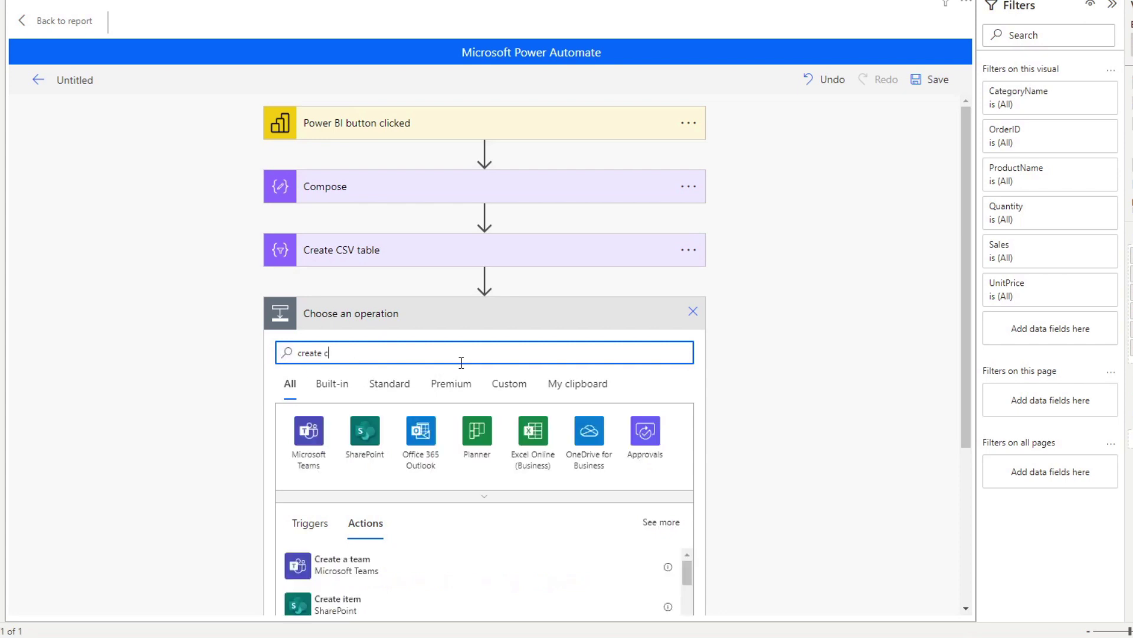
{"action": "type", "text": "sv file"}
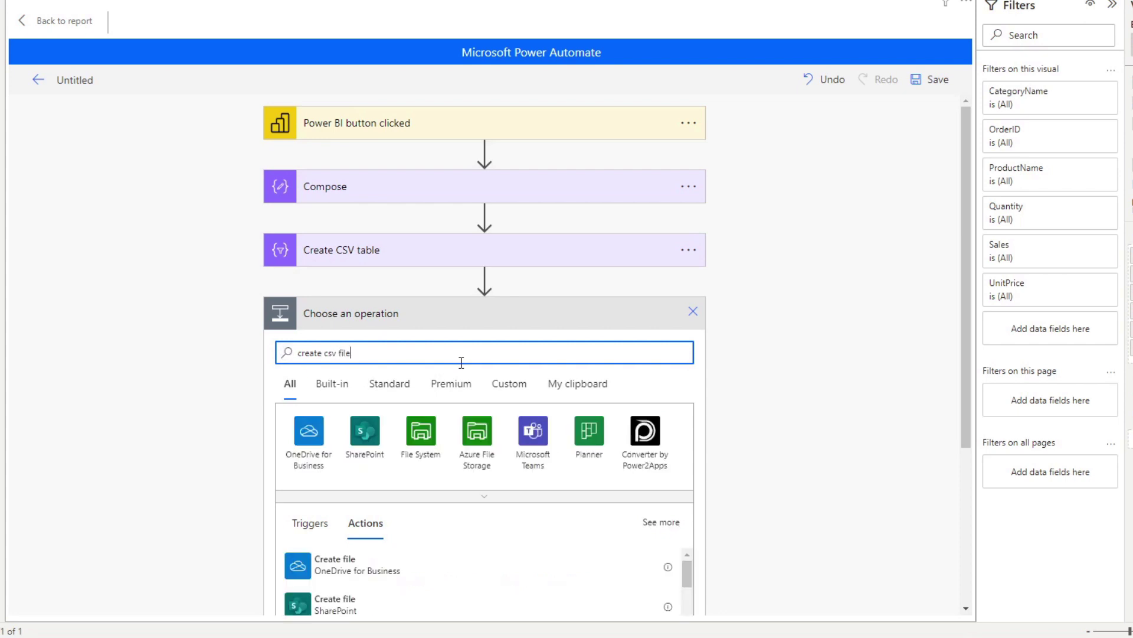
{"action": "scroll", "coordinate": [769, 348], "scroll_direction": "down", "scroll_amount": 3}
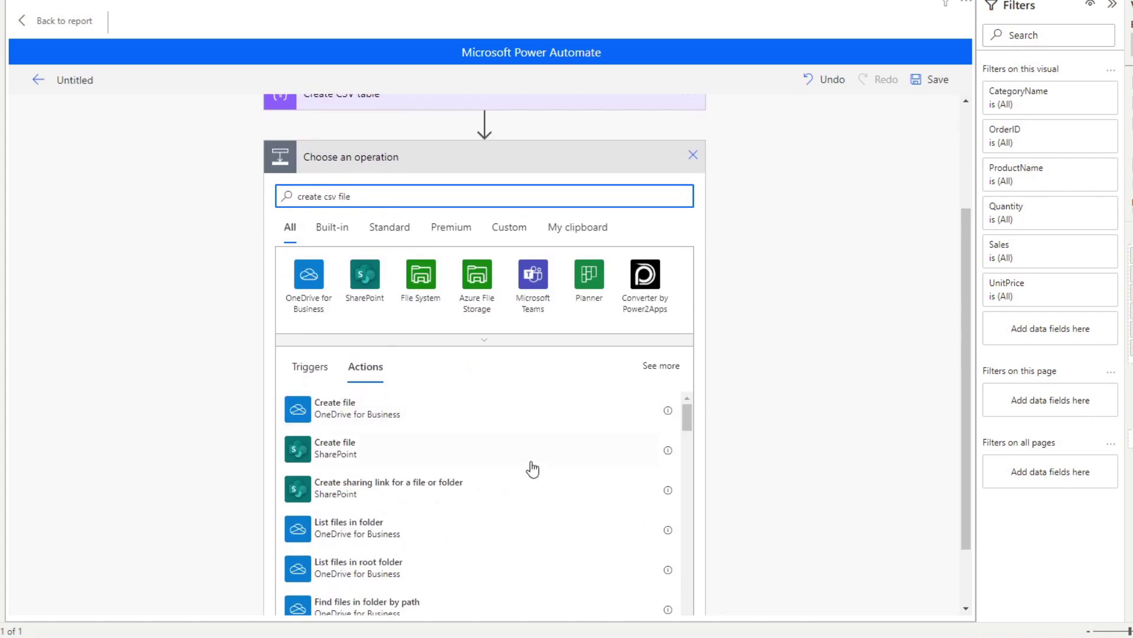
{"action": "scroll", "coordinate": [531, 469], "scroll_direction": "down", "scroll_amount": 1}
{"action": "scroll", "coordinate": [479, 475], "scroll_direction": "up", "scroll_amount": 1}
{"action": "left_click", "coordinate": [351, 465]}
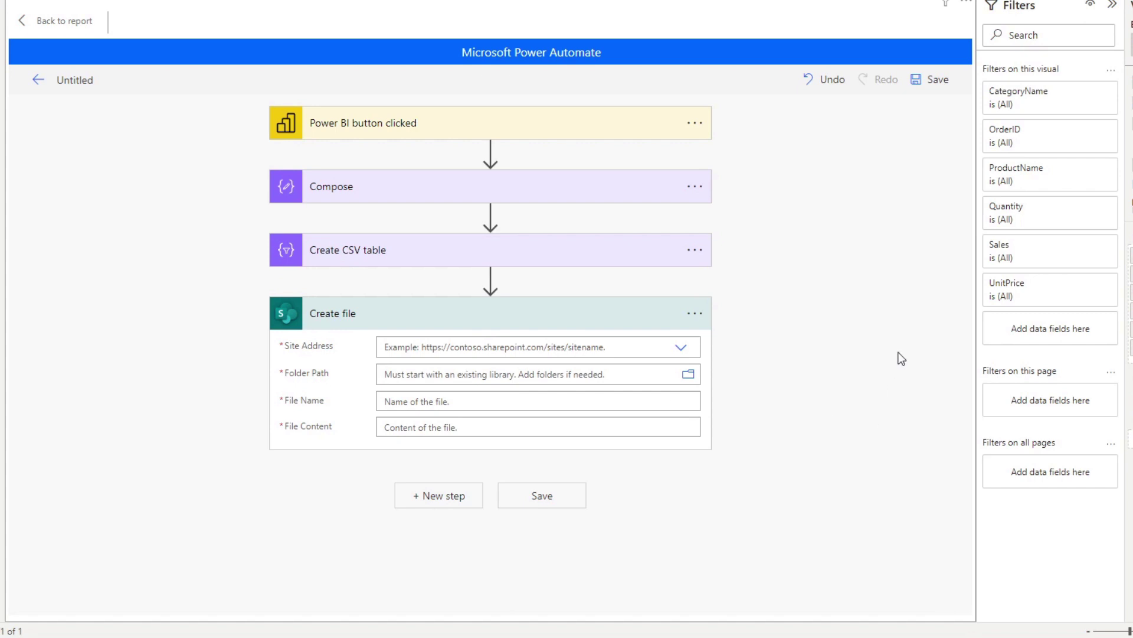
Step: Point Create file at the Solutions Abroad site and the /Shared Documents/Demos folder
{"action": "left_click", "coordinate": [685, 349]}
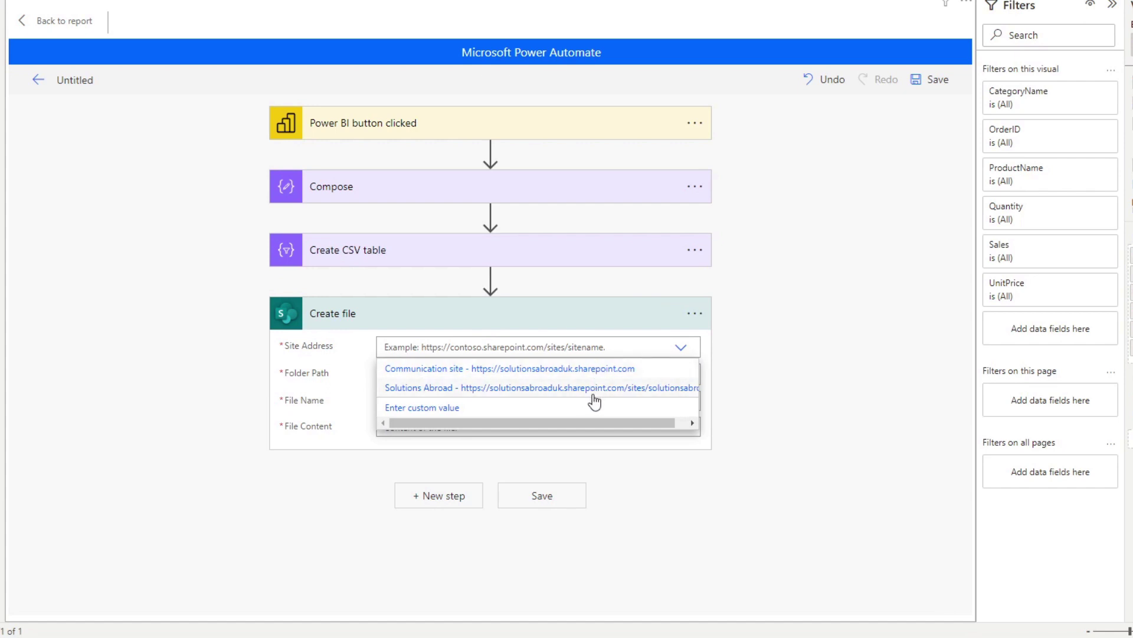
{"action": "left_click", "coordinate": [593, 389]}
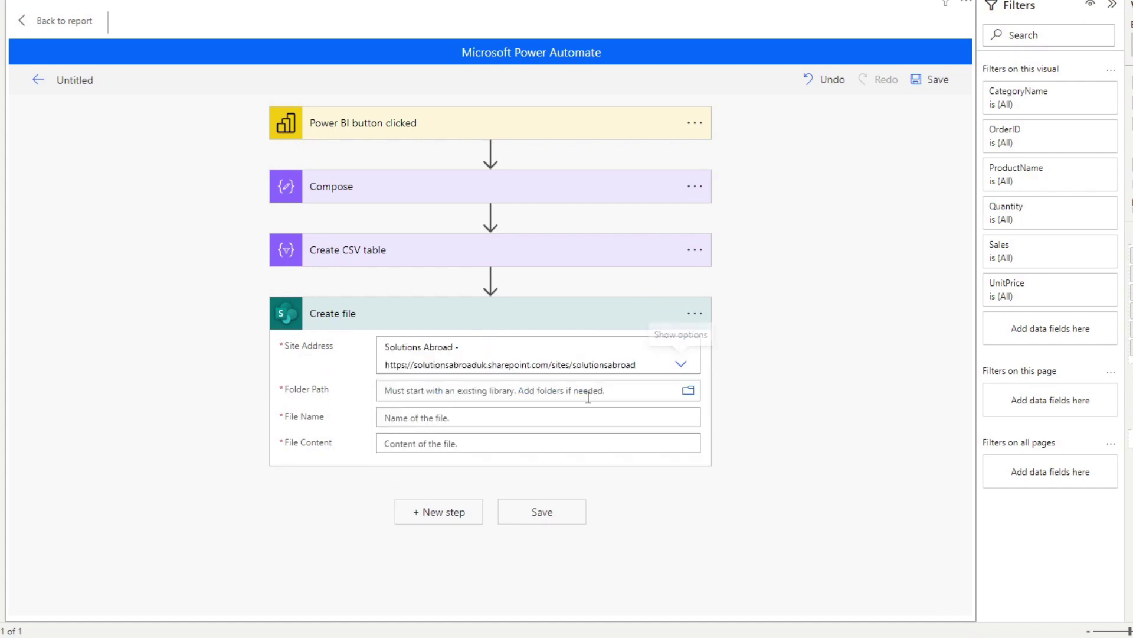
{"action": "left_click", "coordinate": [688, 391]}
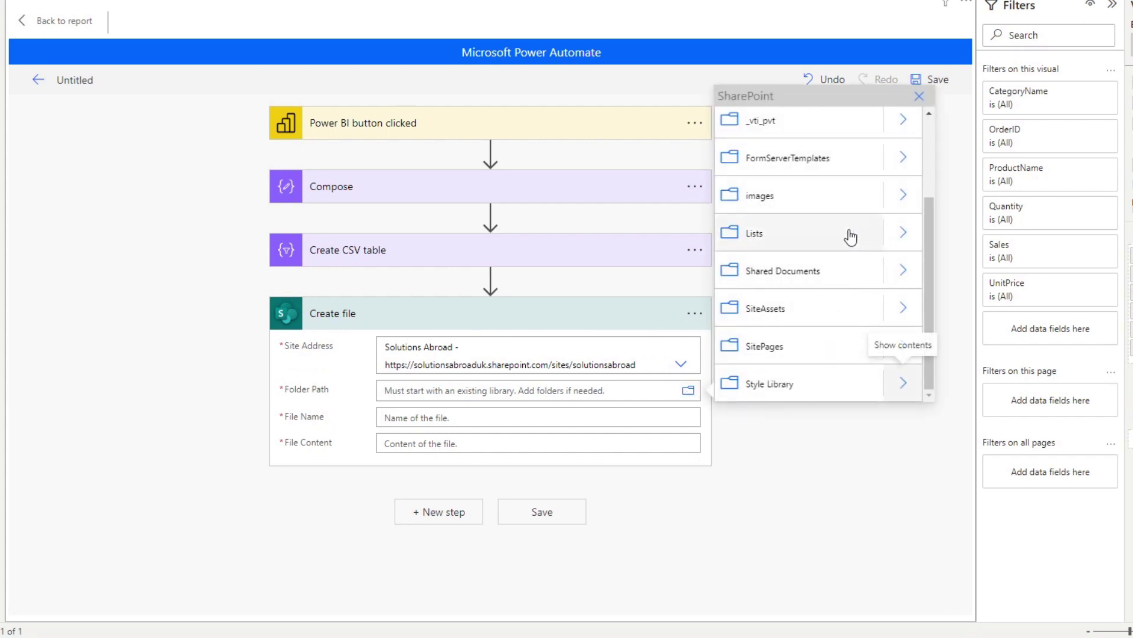
{"action": "left_click", "coordinate": [895, 275]}
{"action": "scroll", "coordinate": [827, 248], "scroll_direction": "down", "scroll_amount": 1}
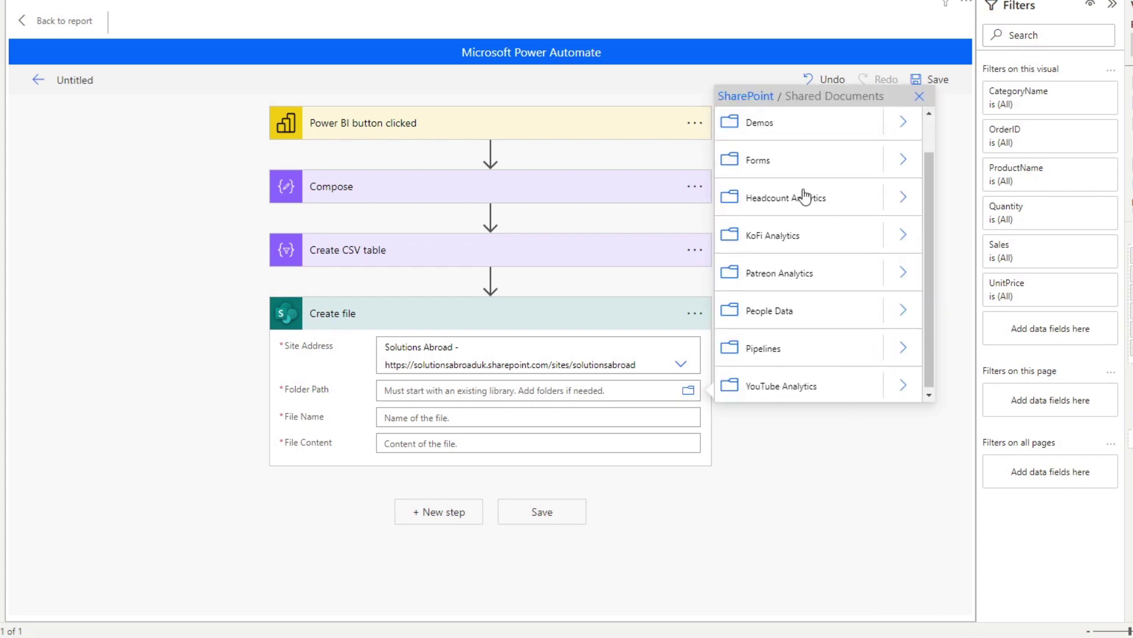
{"action": "scroll", "coordinate": [794, 254], "scroll_direction": "up", "scroll_amount": 1}
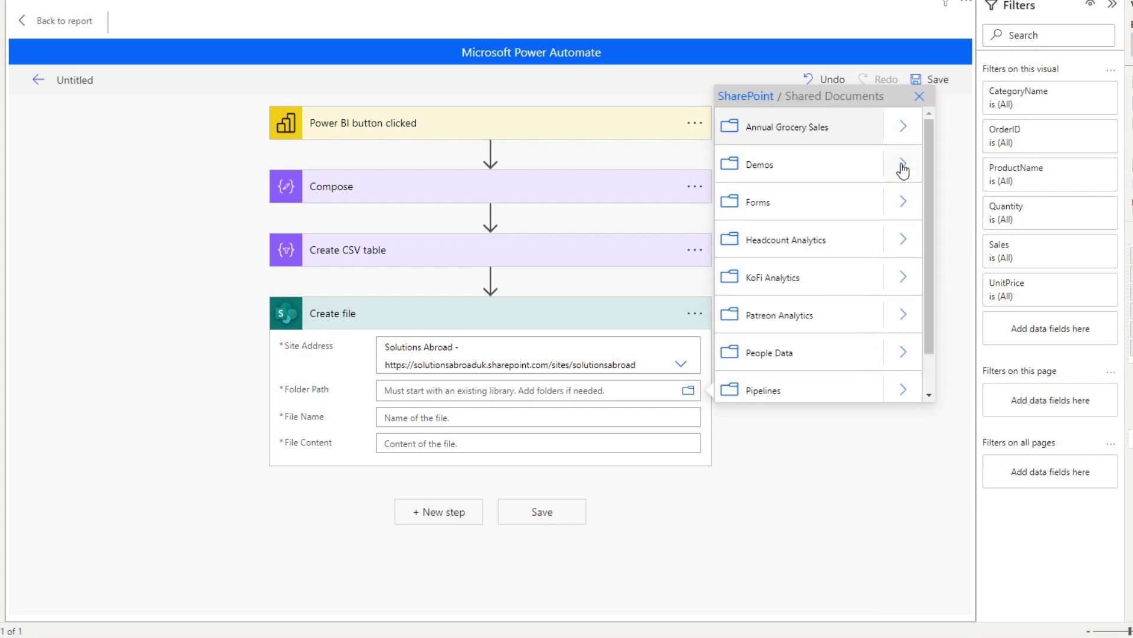
{"action": "left_click", "coordinate": [764, 169]}
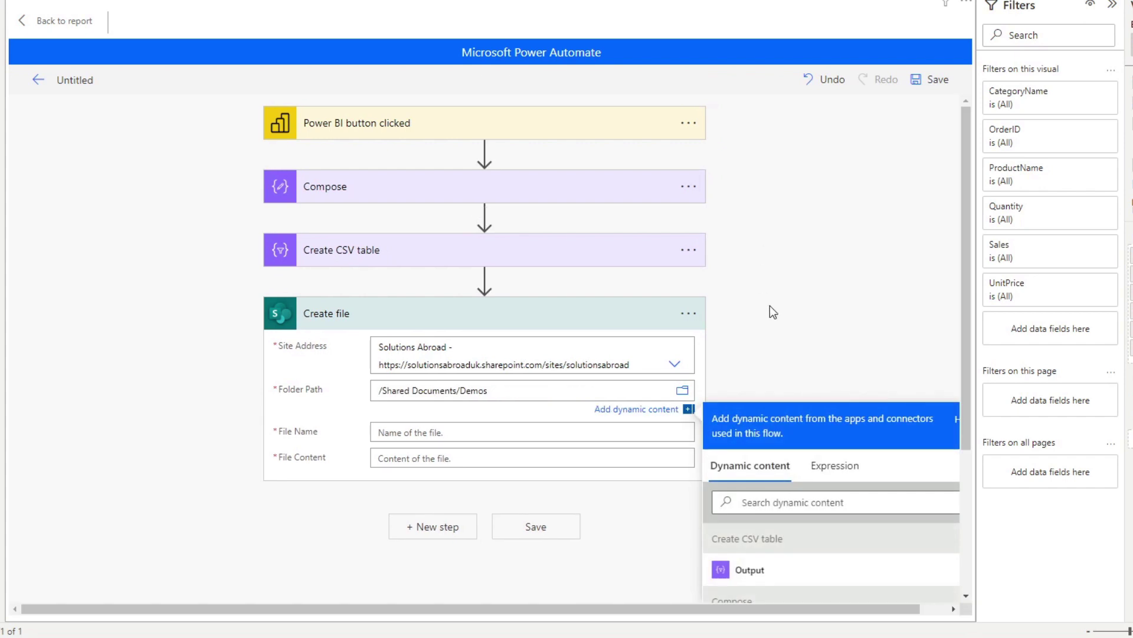
{"action": "left_click", "coordinate": [809, 319]}
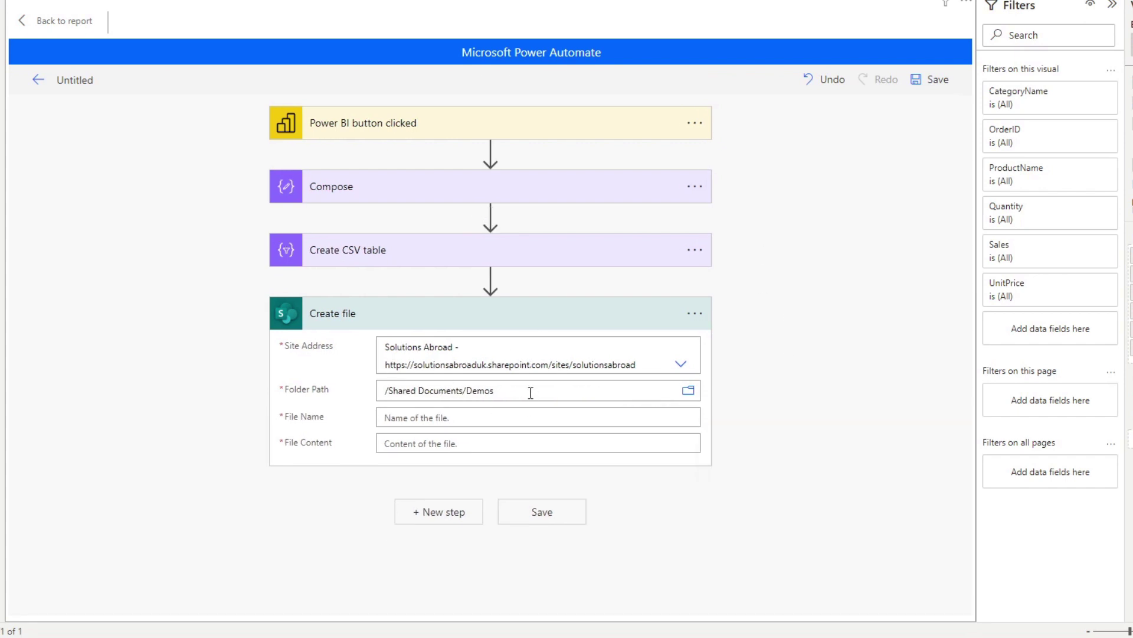
Step: Fill the Create file step's File Content with the Create CSV table Output
{"action": "left_click", "coordinate": [489, 419]}
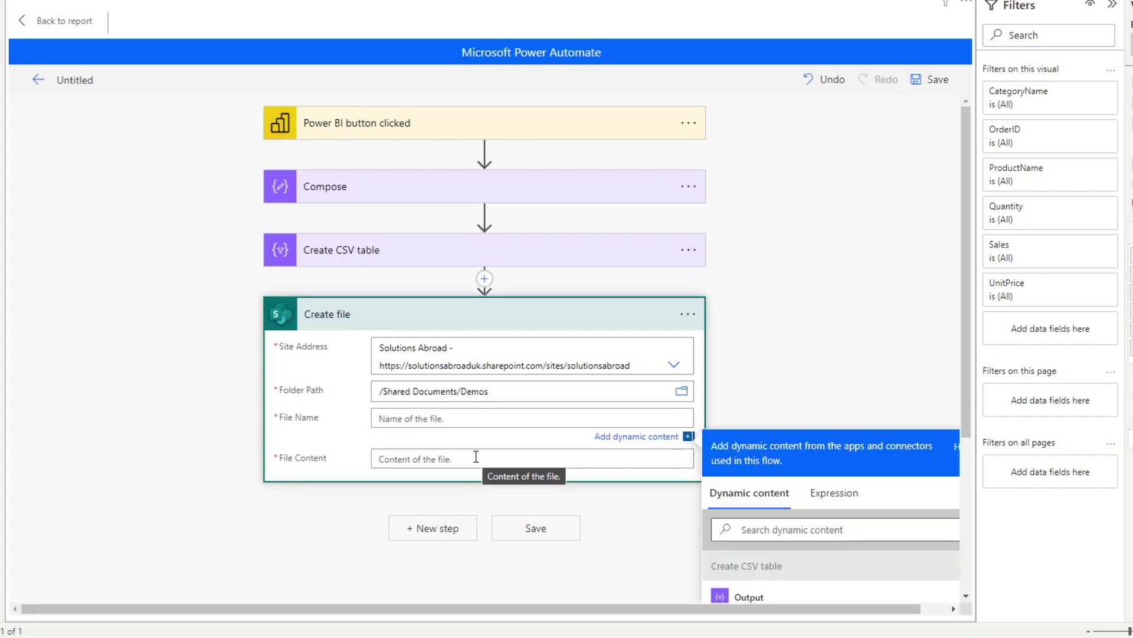
{"action": "left_click", "coordinate": [475, 456]}
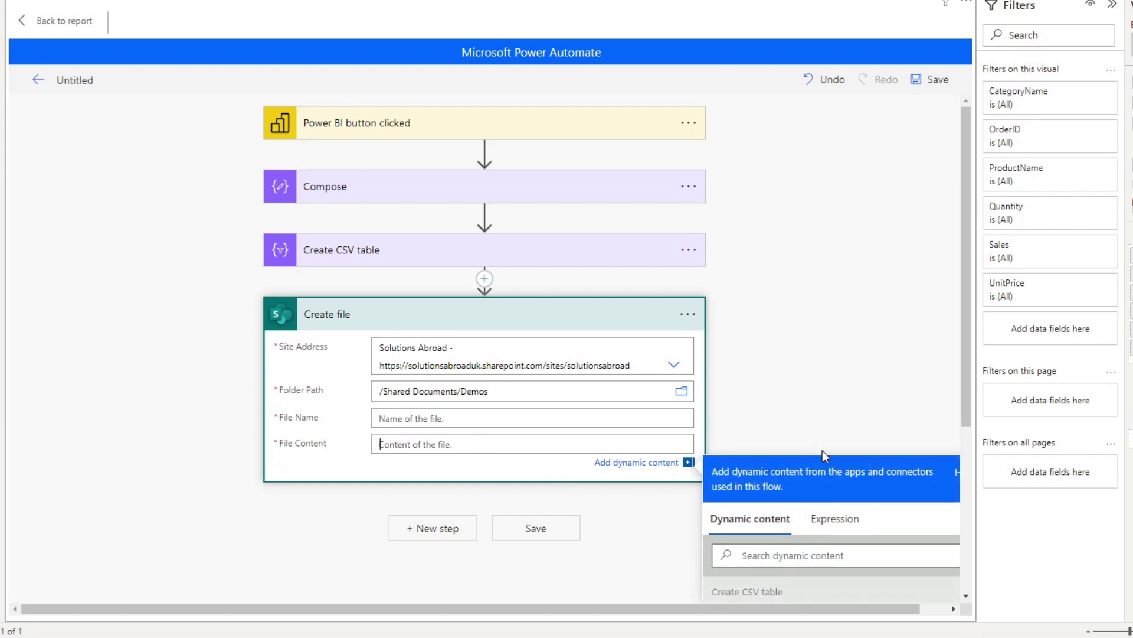
{"action": "scroll", "coordinate": [857, 424], "scroll_direction": "down", "scroll_amount": 3}
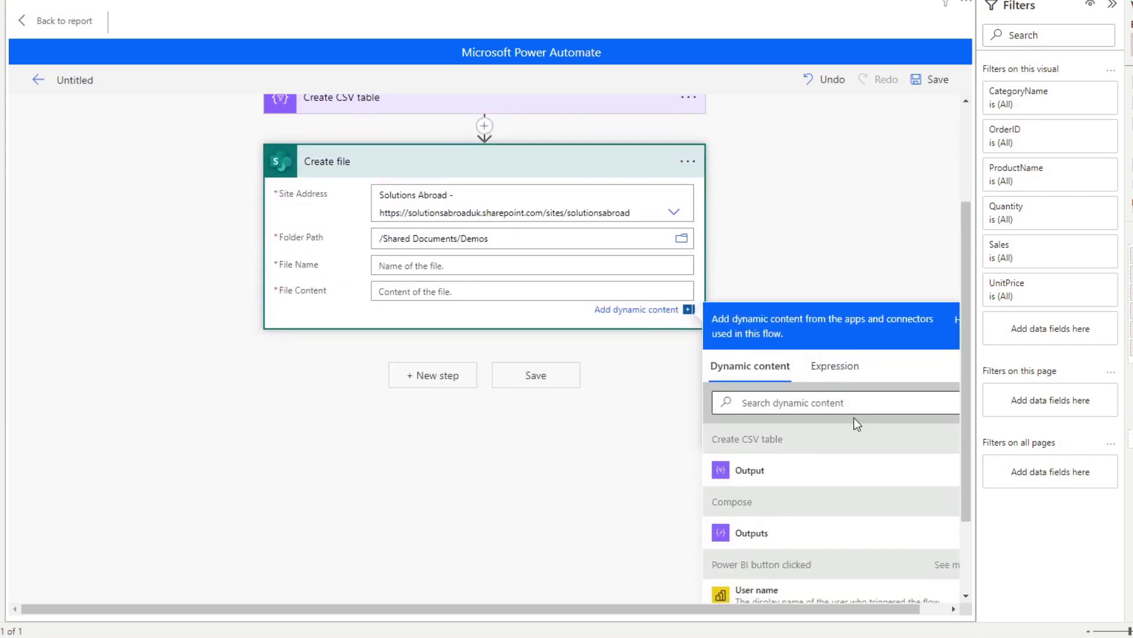
{"action": "left_click", "coordinate": [764, 471]}
{"action": "scroll", "coordinate": [413, 320], "scroll_direction": "up", "scroll_amount": 3}
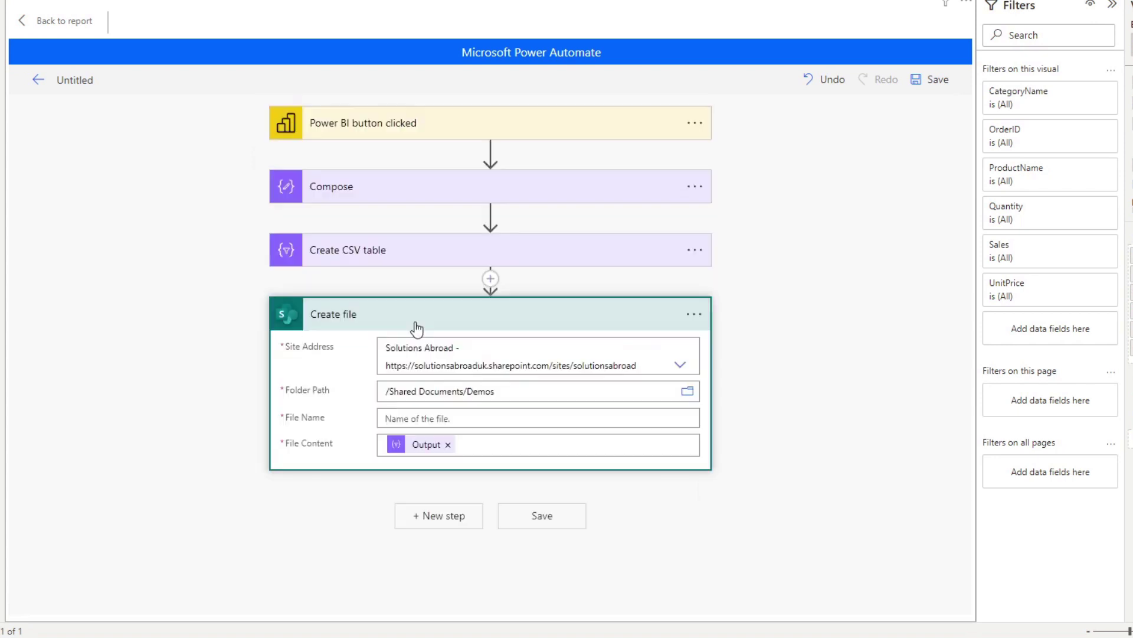
{"action": "left_click", "coordinate": [425, 418]}
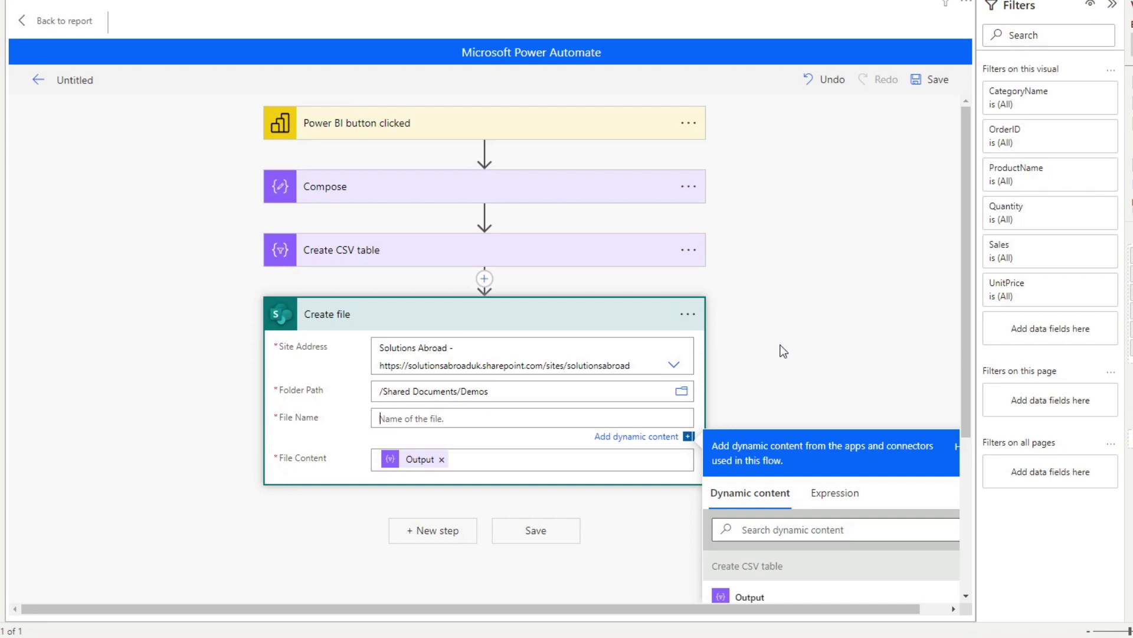
Step: Set the Create file name to 'Orders - ' plus the trigger Timestamp and '.csv'
{"action": "left_click", "coordinate": [533, 417]}
{"action": "type", "text": "Orders -"}
{"action": "scroll", "coordinate": [805, 534], "scroll_direction": "down", "scroll_amount": 4}
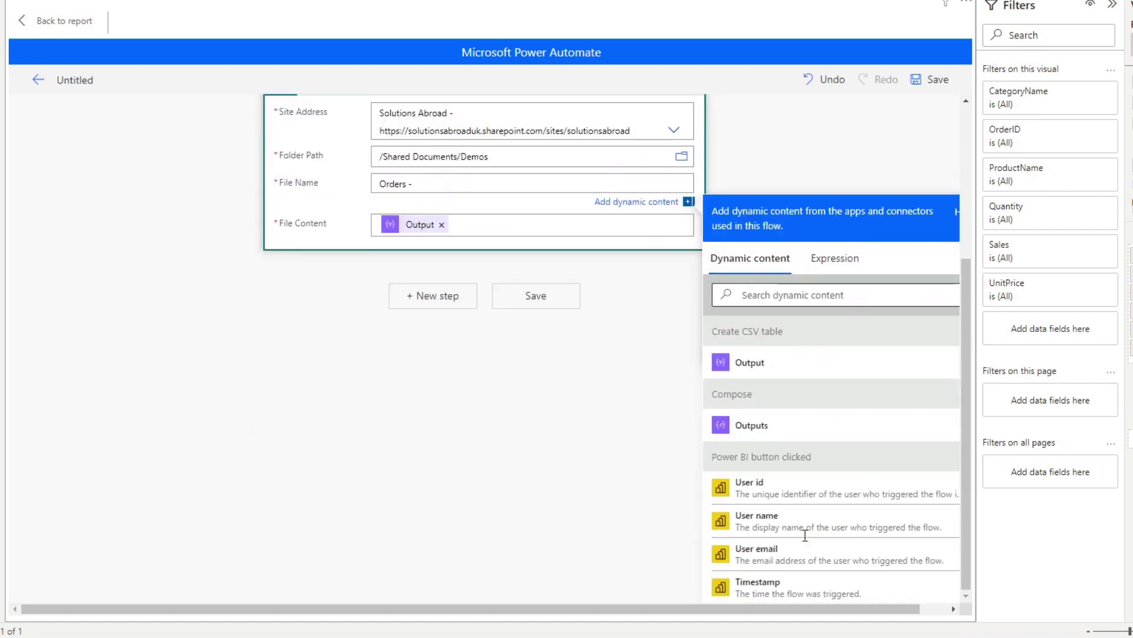
{"action": "scroll", "coordinate": [841, 546], "scroll_direction": "down", "scroll_amount": 4}
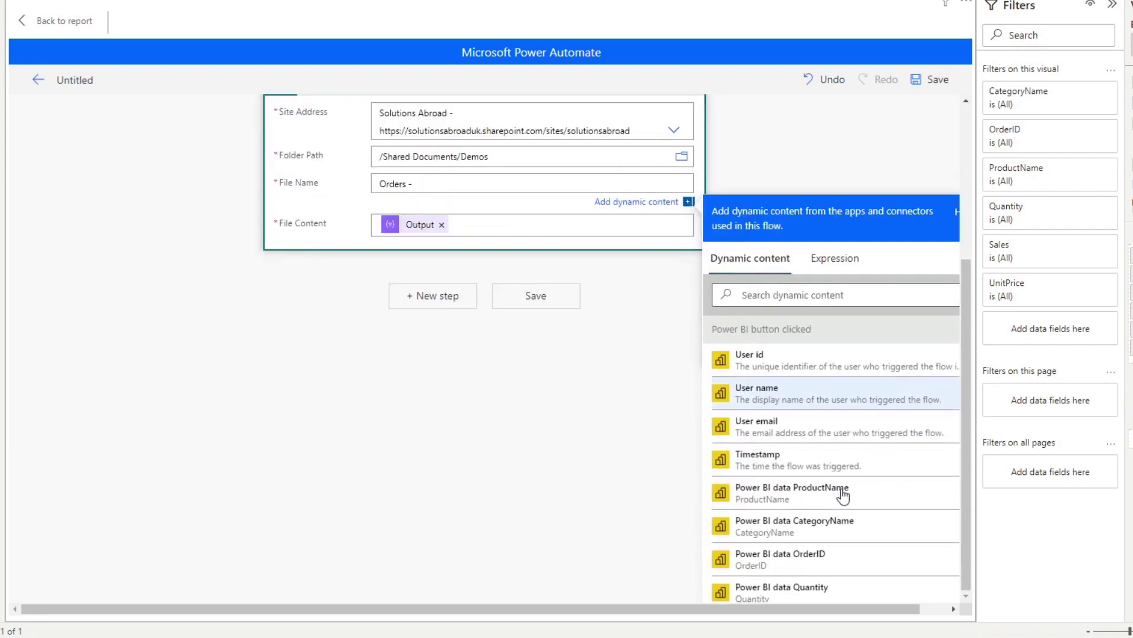
{"action": "left_click", "coordinate": [802, 391]}
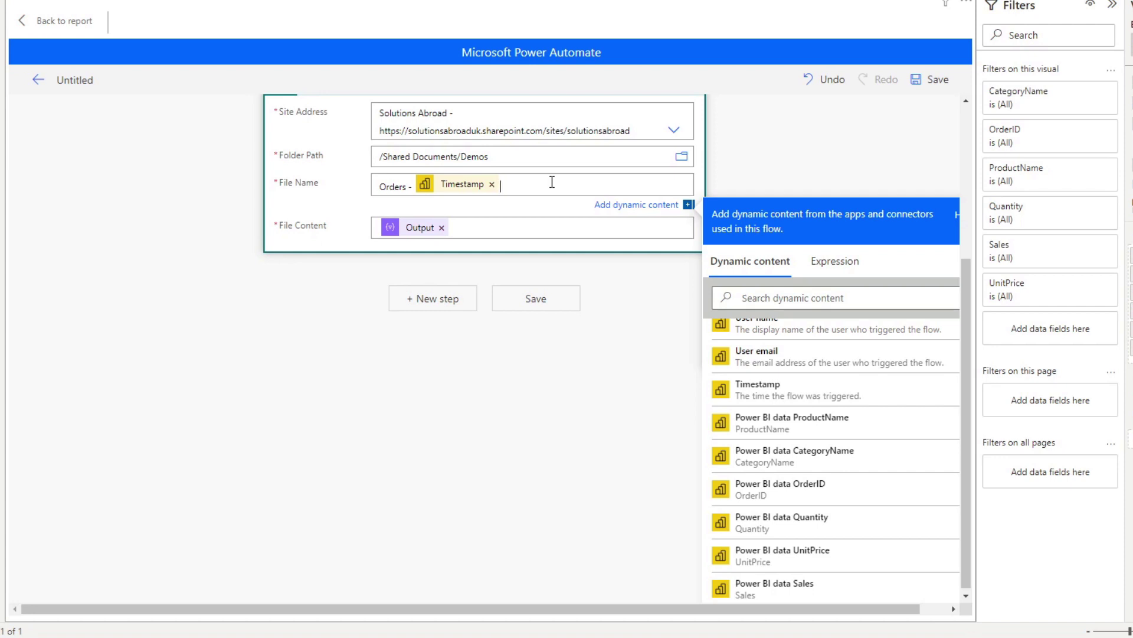
{"action": "type", "text": ".csv"}
{"action": "left_click", "coordinate": [598, 350]}
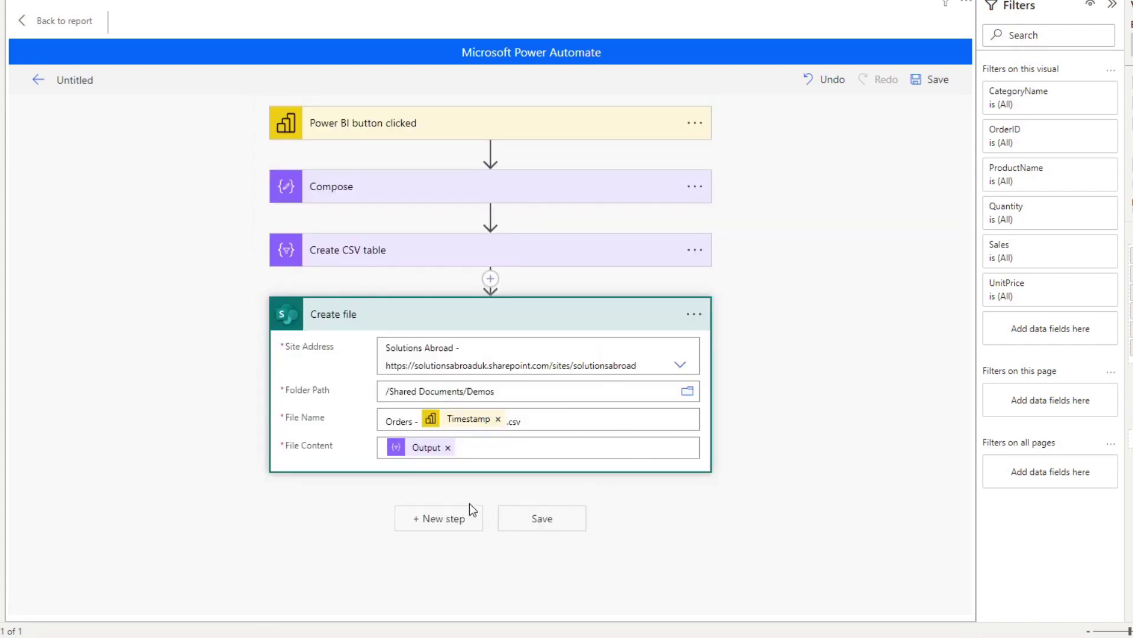
Step: Save the flow as 'Save to CSV' and apply it to the report button
{"action": "left_click", "coordinate": [538, 523]}
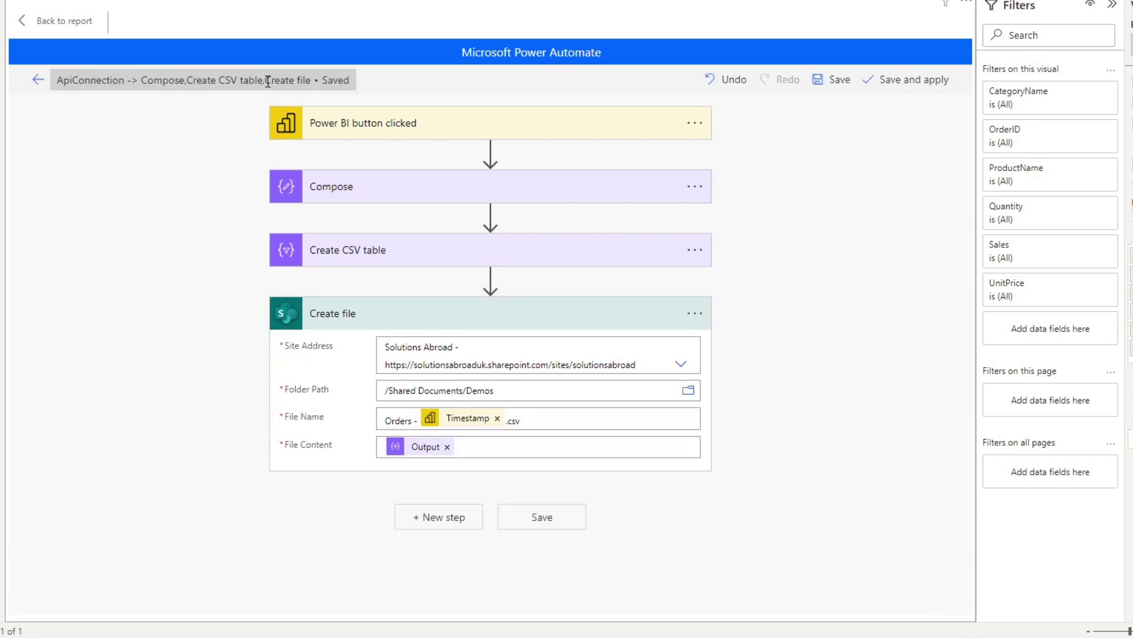
{"action": "type", "text": "Sa"}
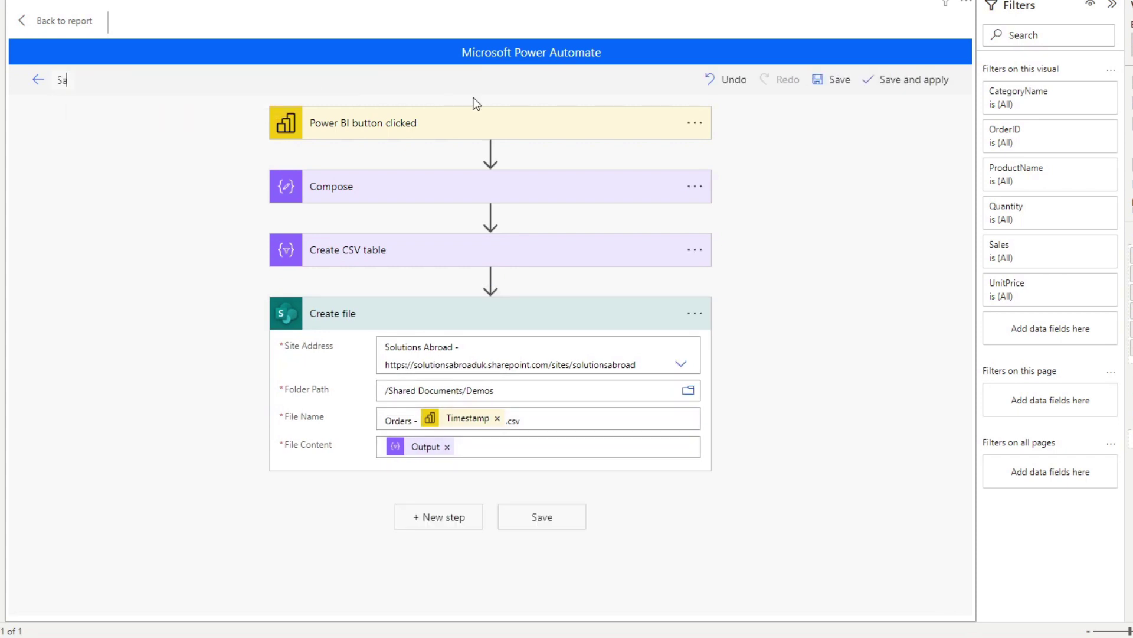
{"action": "type", "text": "ve to CSV"}
{"action": "left_click", "coordinate": [912, 80]}
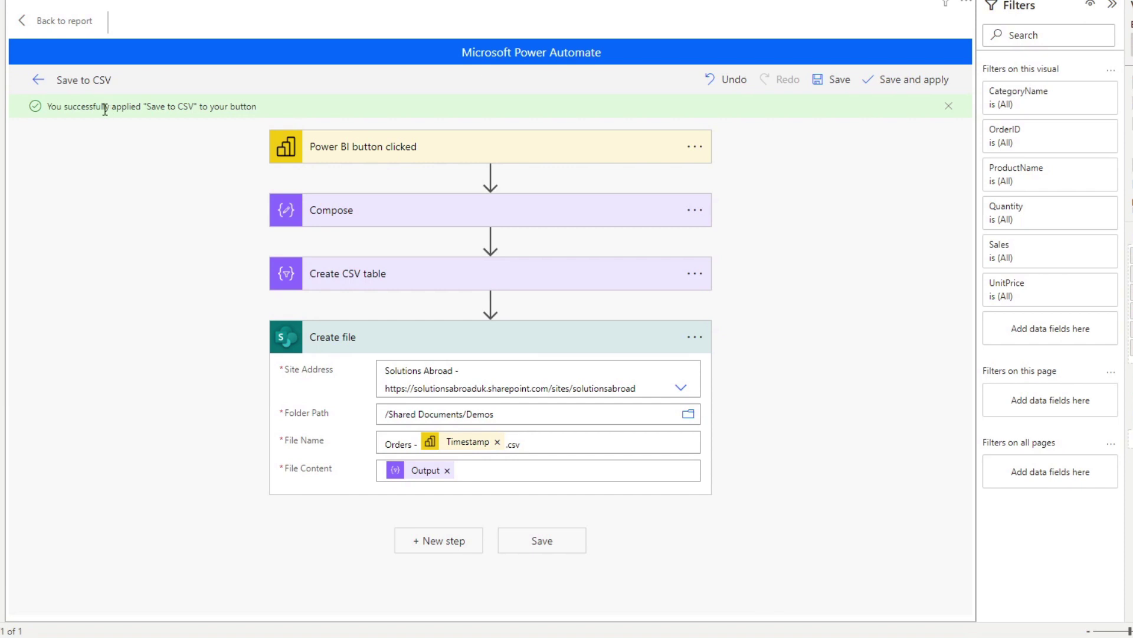
Step: Back on the report, shrink the Run flow button to a slim bar and move it above the CategoryName slicer
{"action": "left_click", "coordinate": [52, 24]}
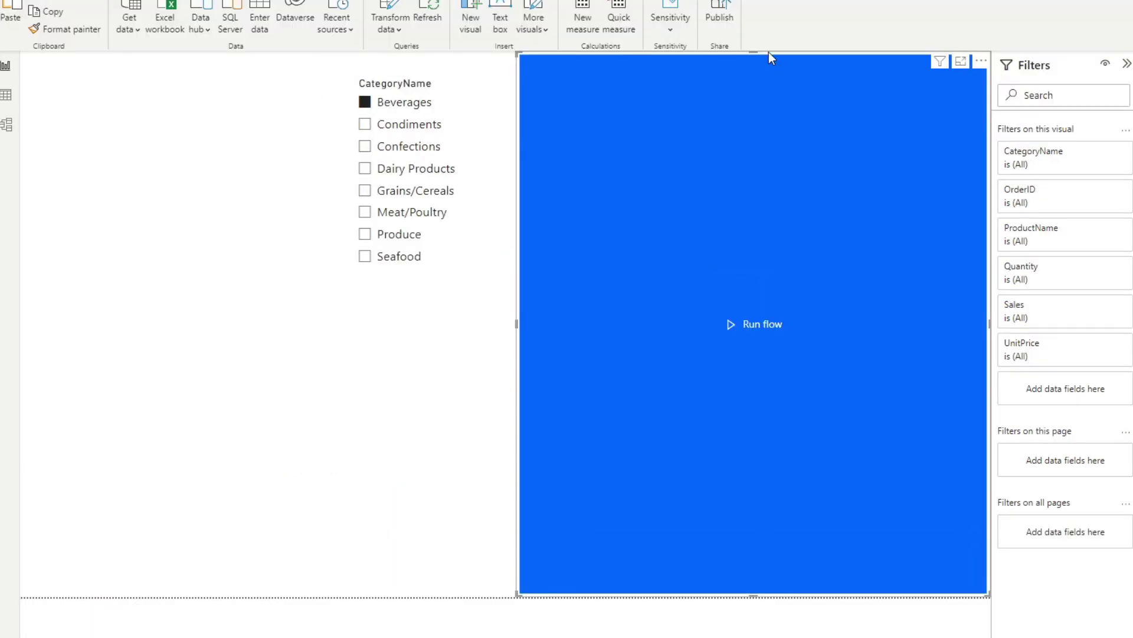
{"action": "left_click_drag", "start_coordinate": [753, 54], "coordinate": [746, 544]}
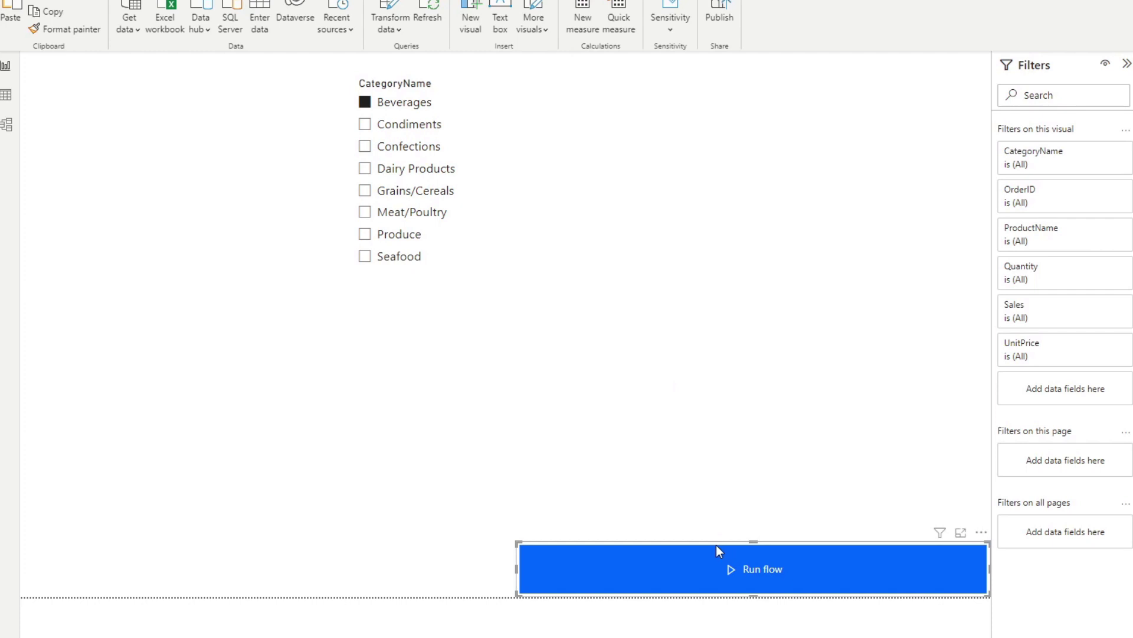
{"action": "left_click_drag", "start_coordinate": [715, 545], "coordinate": [717, 81]}
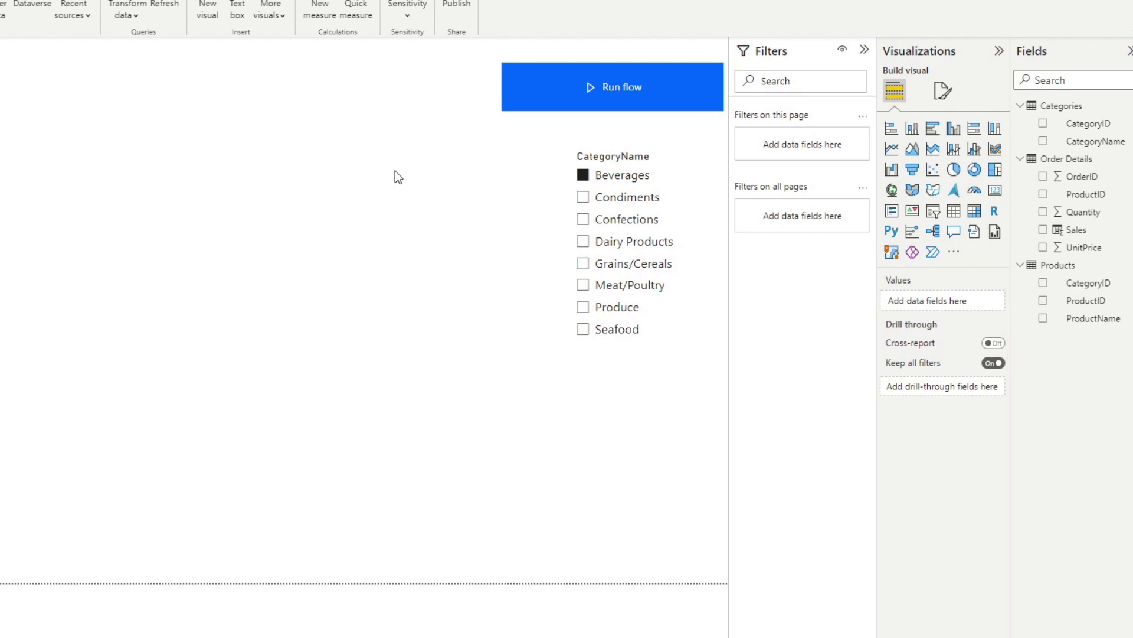
Step: Give the Run flow button a dark green background fill, hex 1D6F42
{"action": "left_click", "coordinate": [544, 94]}
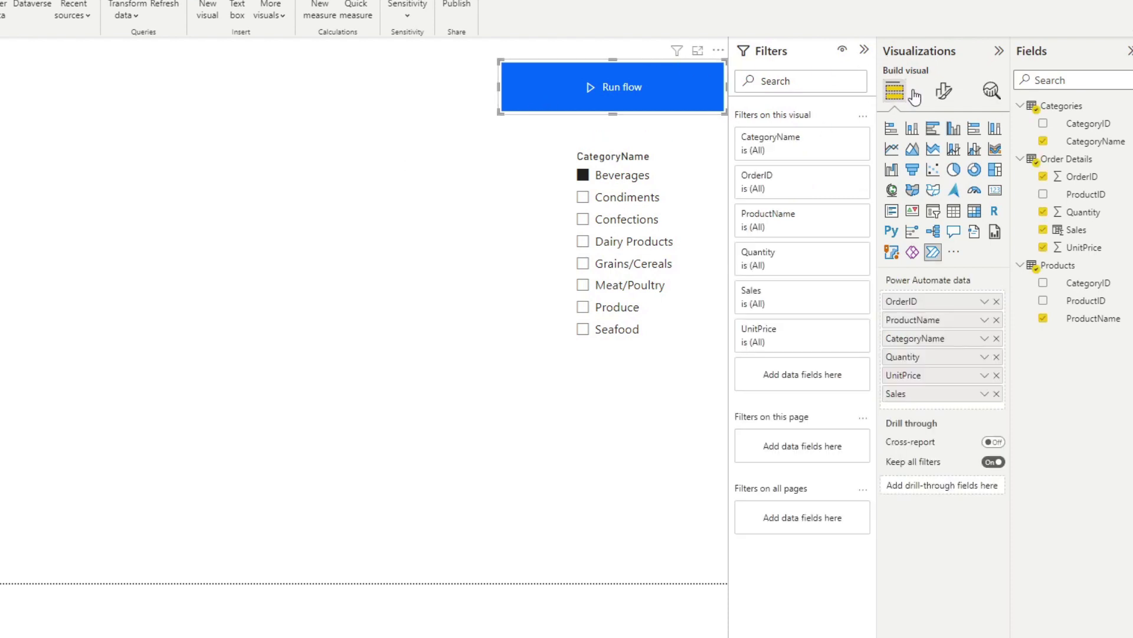
{"action": "left_click", "coordinate": [944, 91]}
{"action": "left_click", "coordinate": [918, 226]}
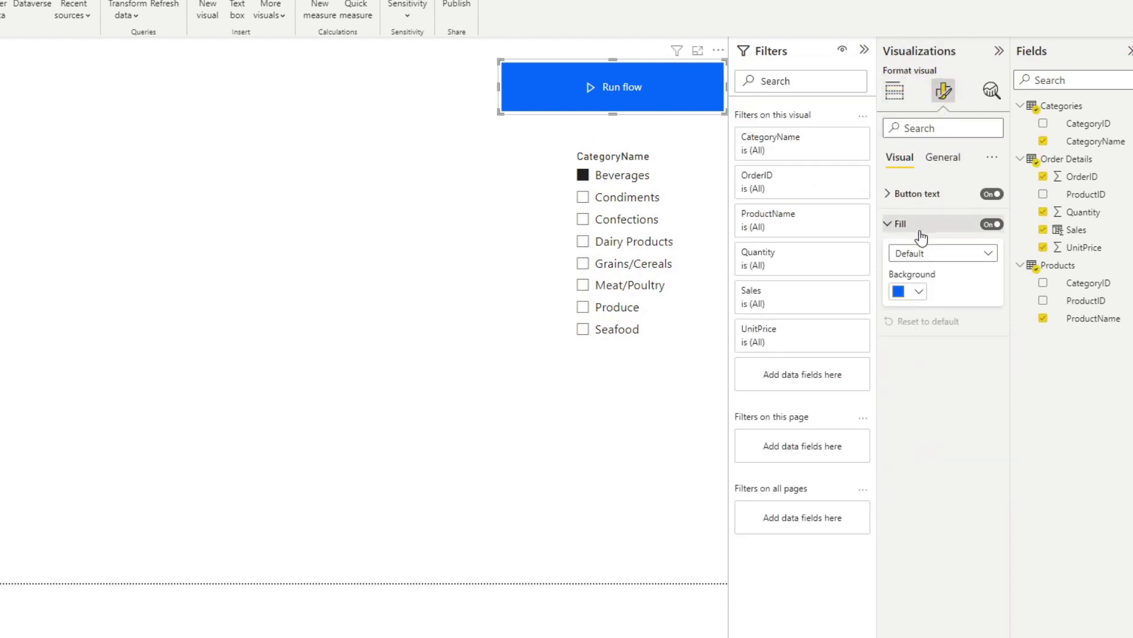
{"action": "left_click", "coordinate": [919, 292]}
{"action": "left_click", "coordinate": [940, 548]}
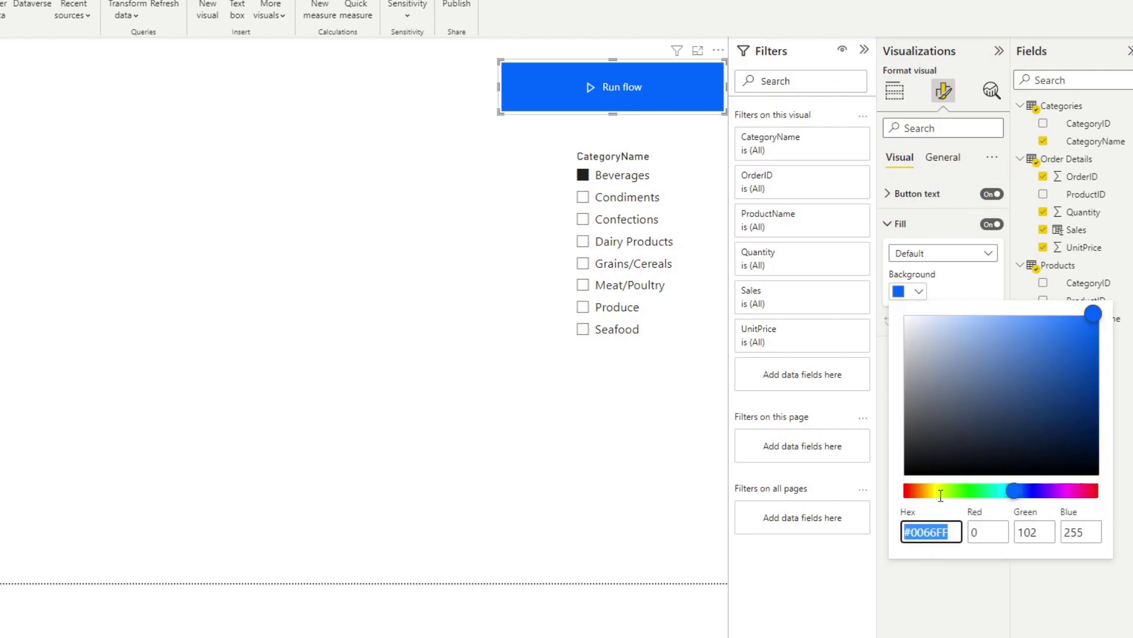
{"action": "double_click", "coordinate": [941, 530]}
{"action": "type", "text": "1D6F42"}
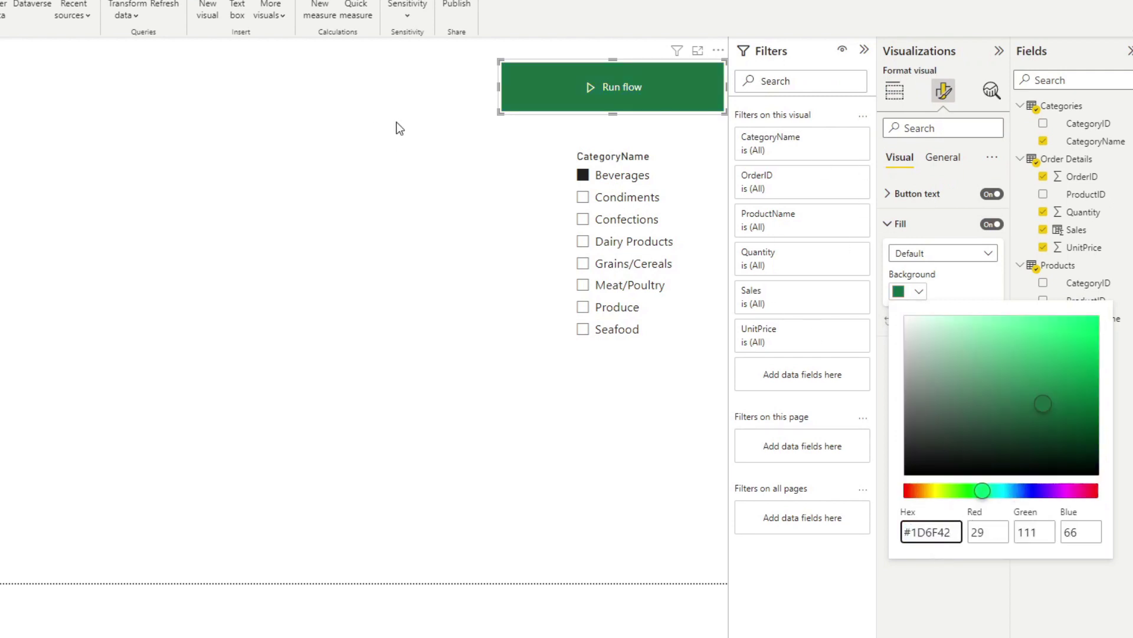
{"action": "left_click", "coordinate": [458, 142]}
{"action": "left_click", "coordinate": [921, 226]}
Step: Change the button caption from 'Run flow' to 'Export to CSV'
{"action": "left_click", "coordinate": [933, 200]}
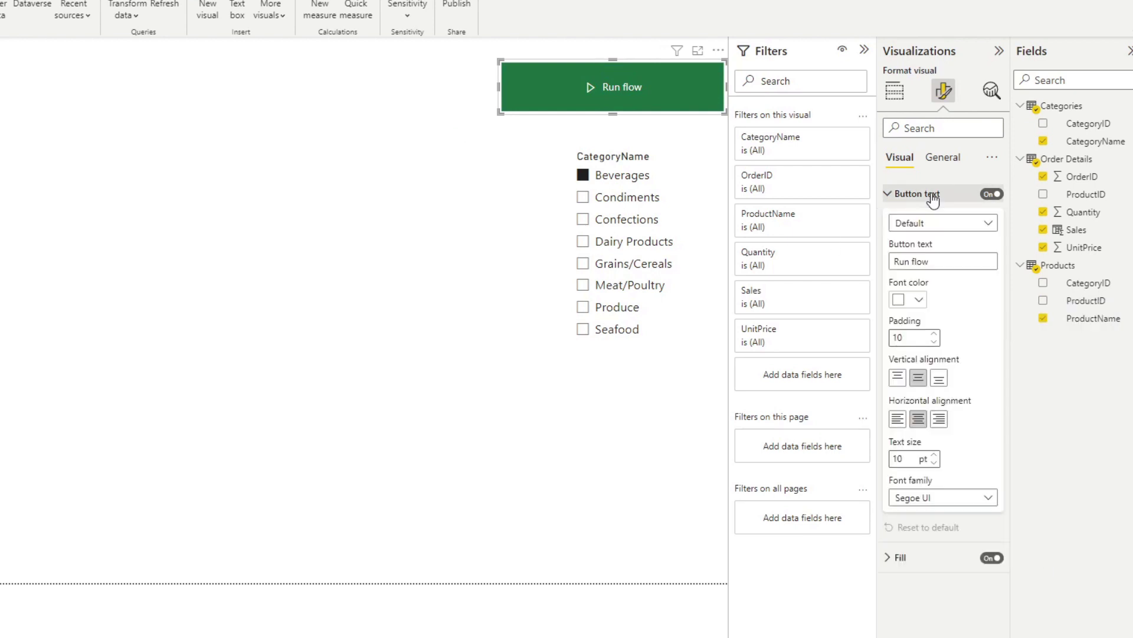
{"action": "double_click", "coordinate": [928, 262]}
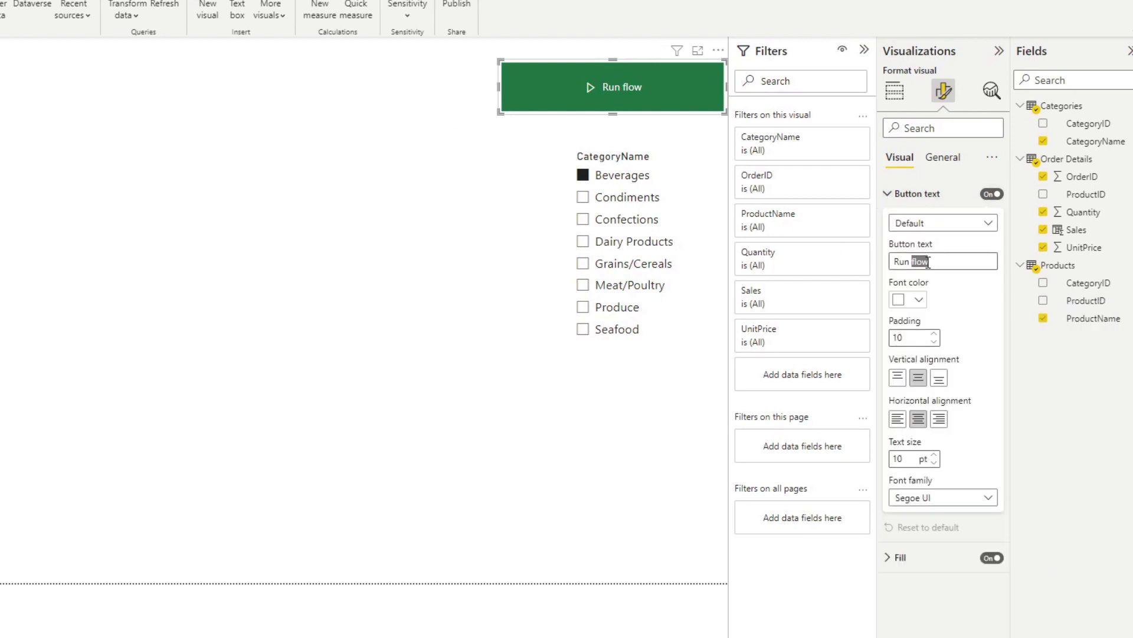
{"action": "key", "text": "ctrl+a"}
{"action": "type", "text": "Export to CSV"}
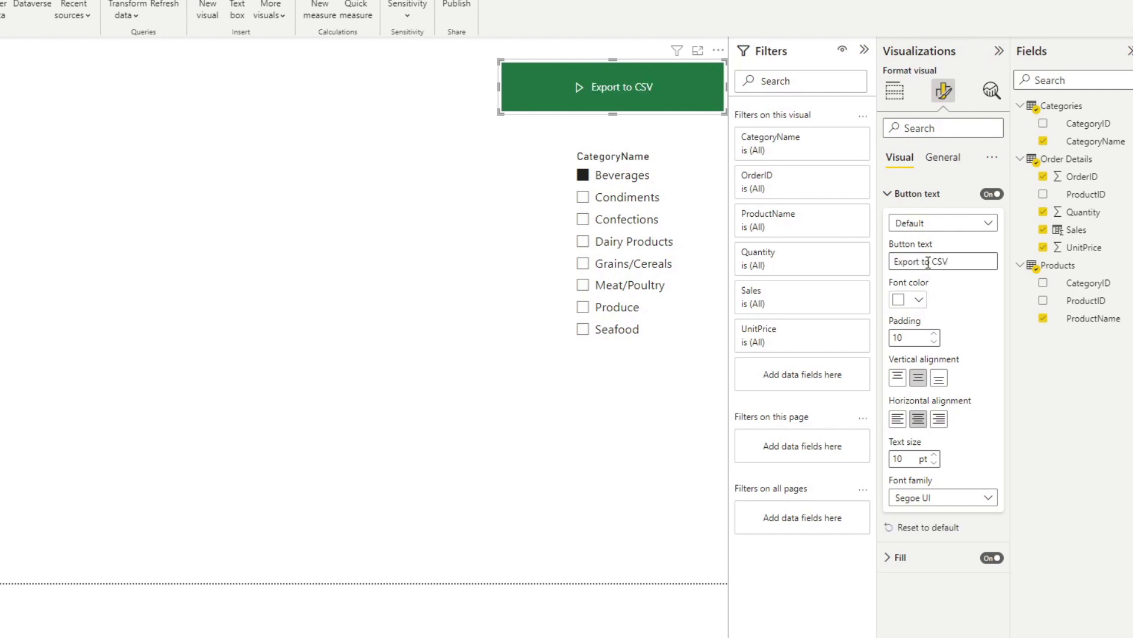
{"action": "left_click", "coordinate": [392, 210]}
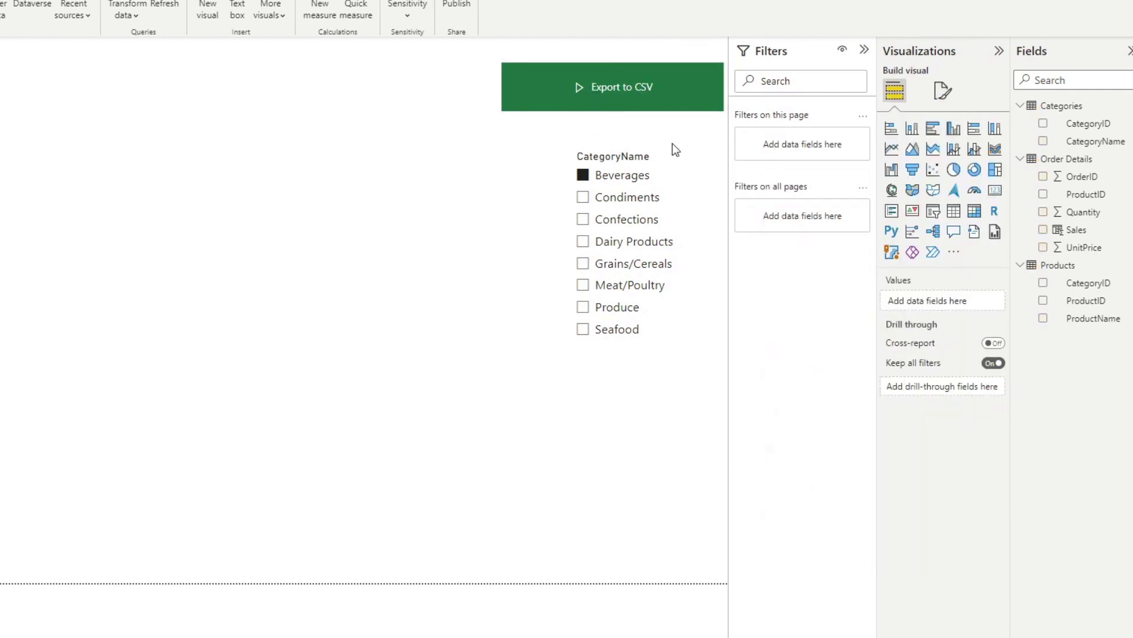
Step: Make the Export to CSV button slightly narrower and shift it a little left and down
{"action": "left_click", "coordinate": [526, 67]}
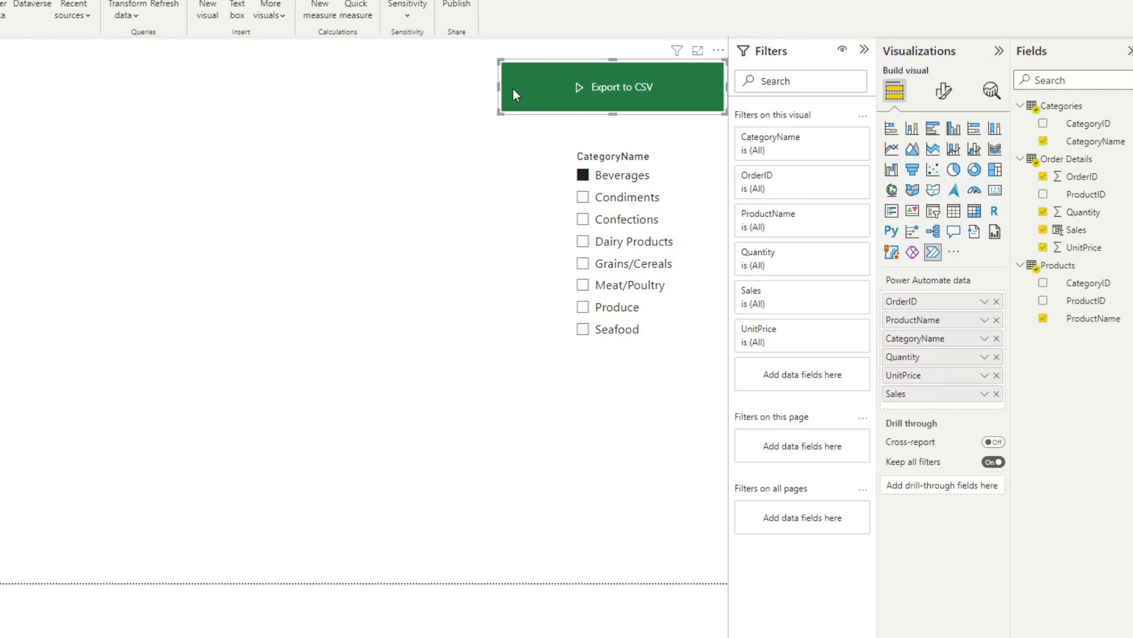
{"action": "left_click_drag", "start_coordinate": [502, 87], "coordinate": [558, 87]}
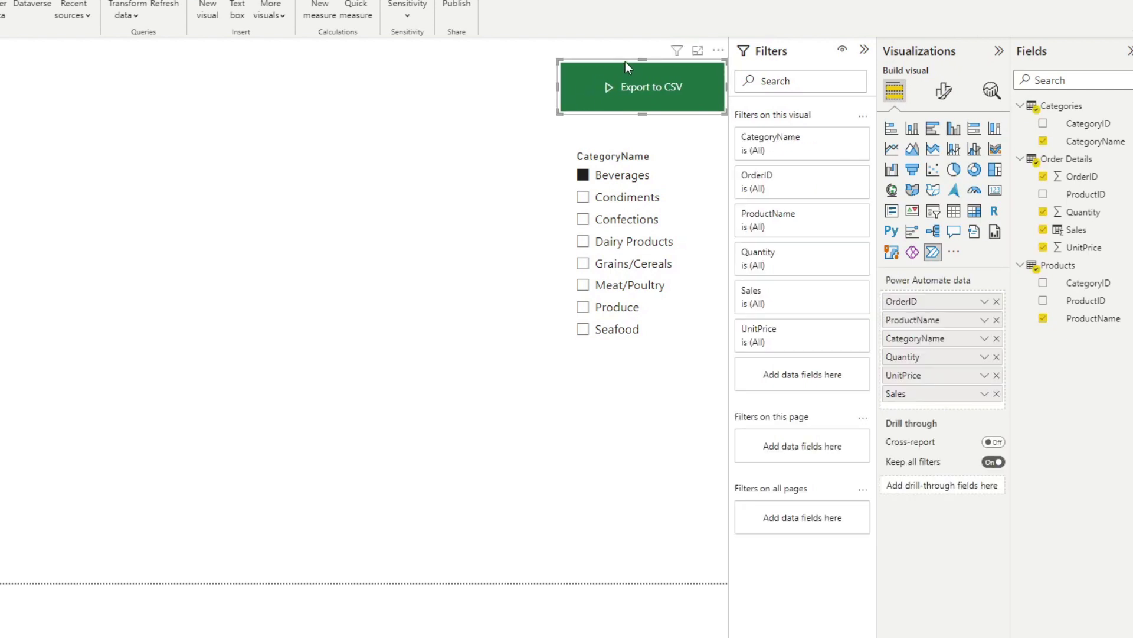
{"action": "left_click_drag", "start_coordinate": [625, 61], "coordinate": [600, 69]}
{"action": "left_click", "coordinate": [714, 83]}
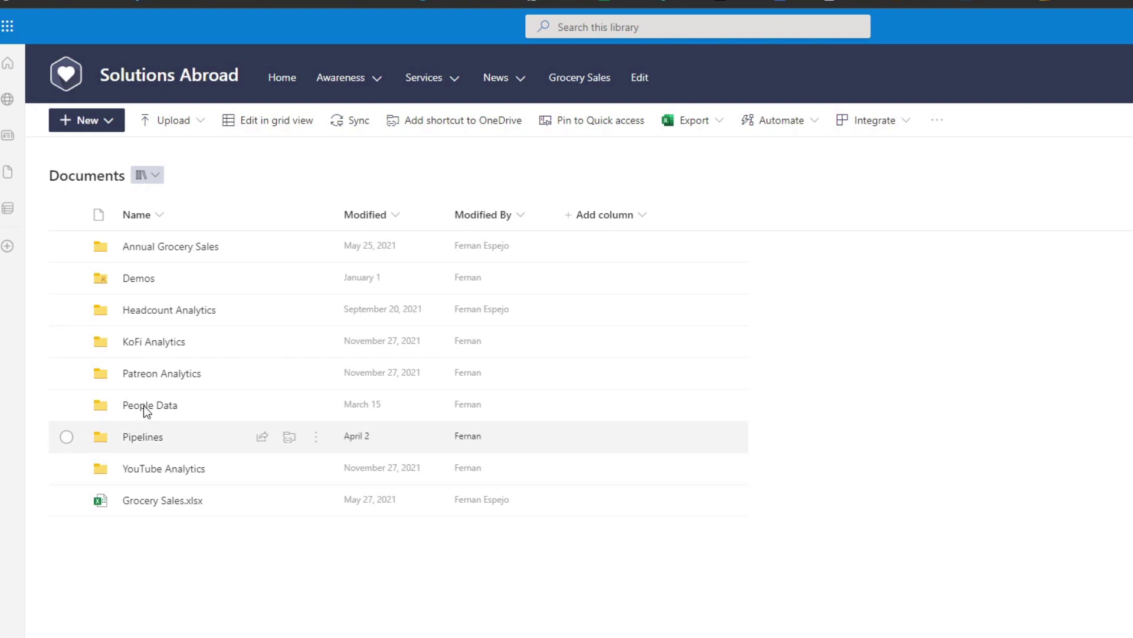
Step: Open the Demos folder in the SharePoint Documents library, showing three 1996 CSV files
{"action": "left_click", "coordinate": [145, 283]}
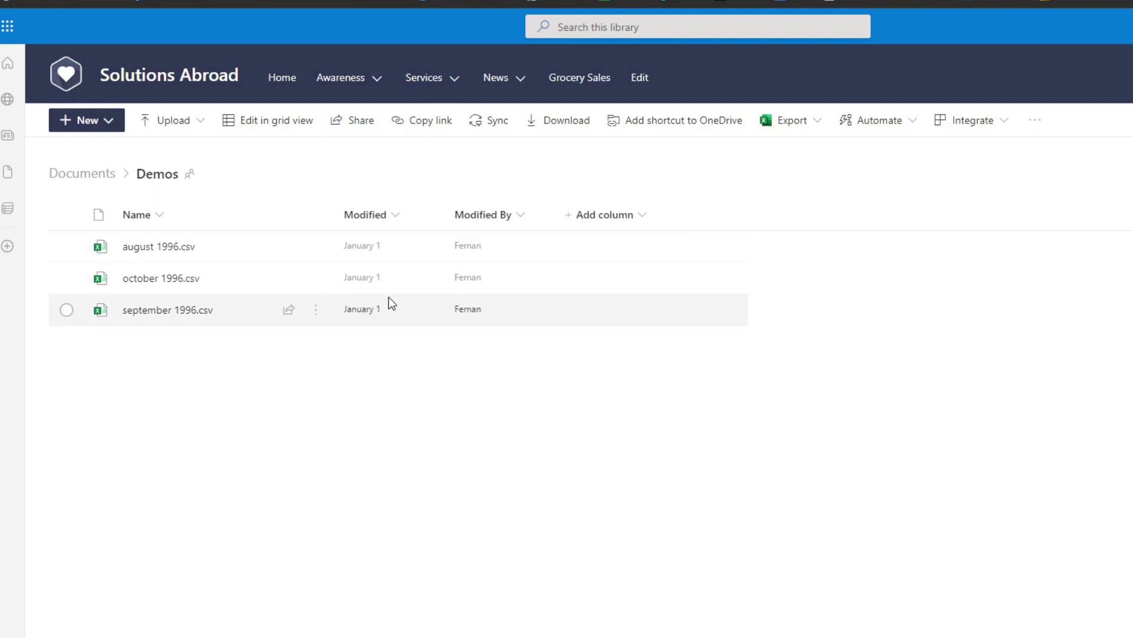
{"action": "left_click", "coordinate": [424, 77]}
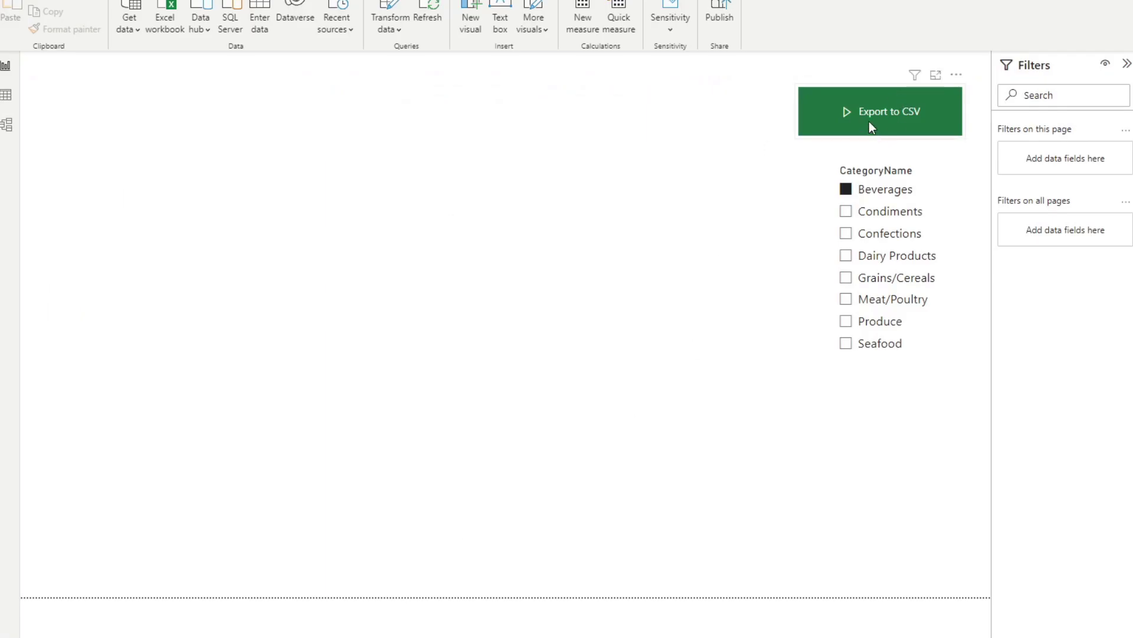
Step: Run the Export to CSV flow with the Beverages category selected
{"action": "left_click", "coordinate": [875, 111], "text": "ctrl"}
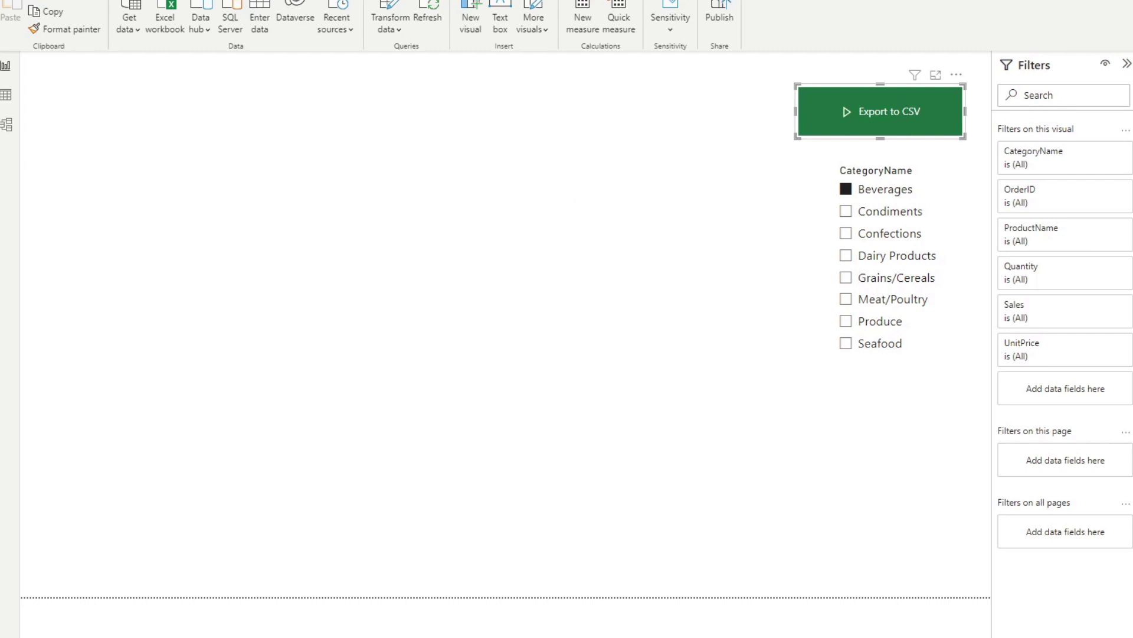
Step: Refresh the SharePoint Demos library to reveal the new Orders CSV export
{"action": "left_click", "coordinate": [177, 617]}
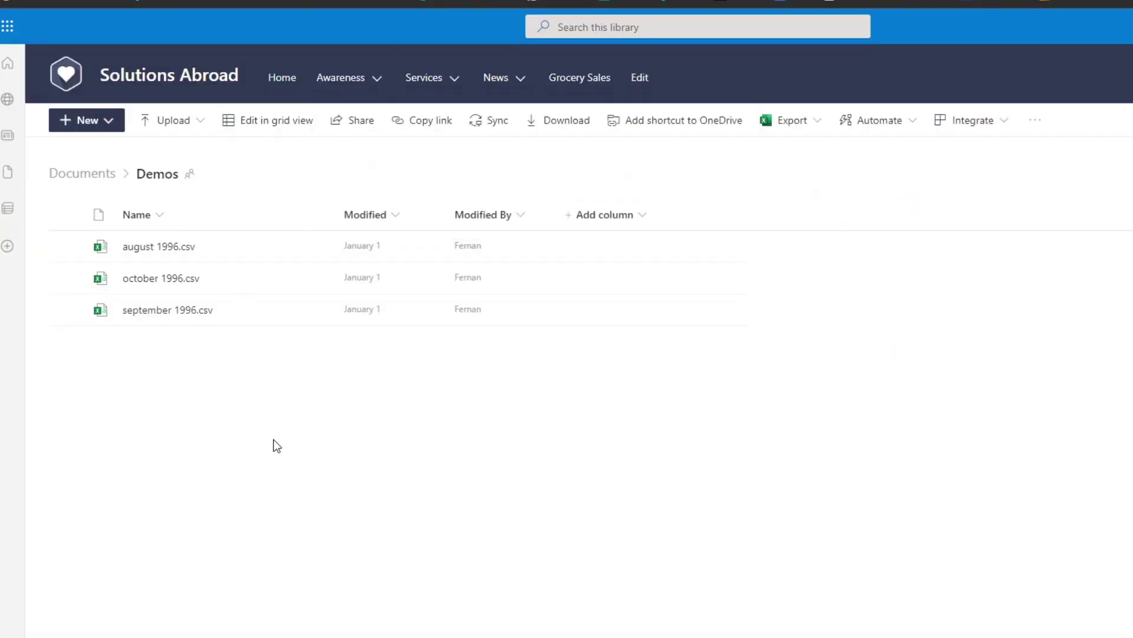
{"action": "key", "text": "F5"}
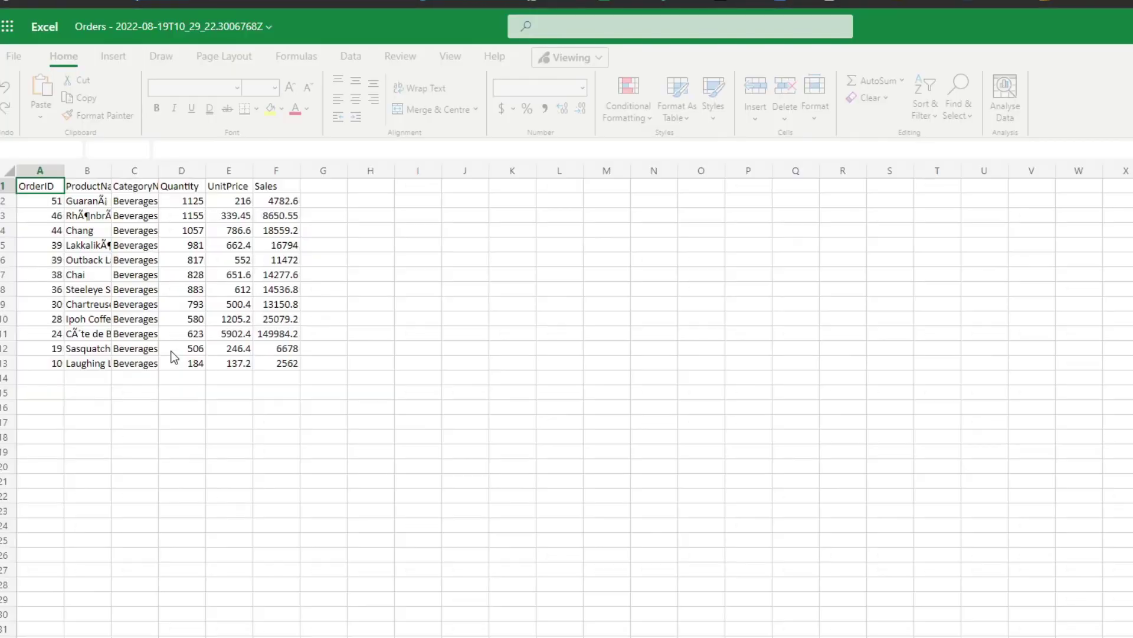
Step: Autofit columns A–F of the Orders sheet so full product names are visible
{"action": "left_click", "coordinate": [121, 290]}
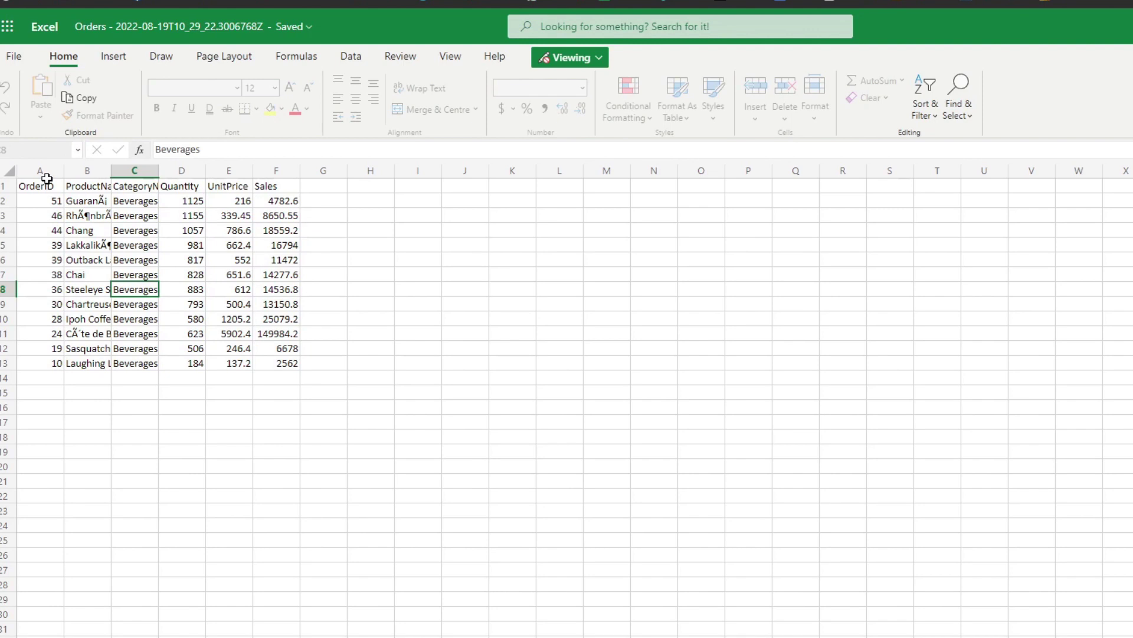
{"action": "left_click_drag", "start_coordinate": [43, 171], "coordinate": [298, 172]}
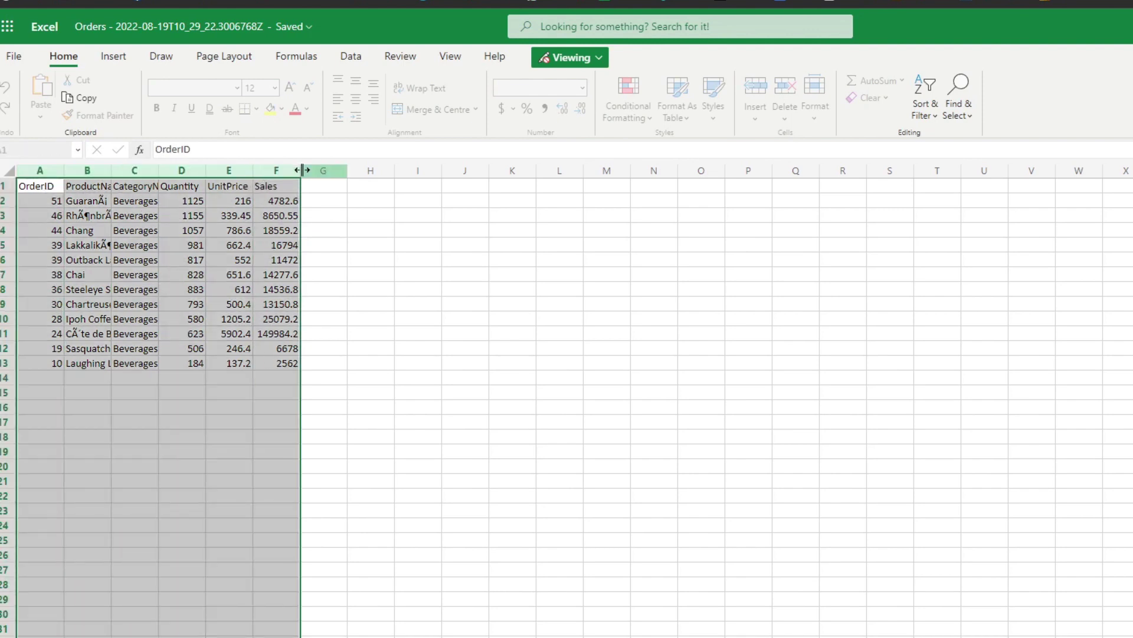
{"action": "double_click", "coordinate": [299, 171]}
{"action": "left_click", "coordinate": [289, 511]}
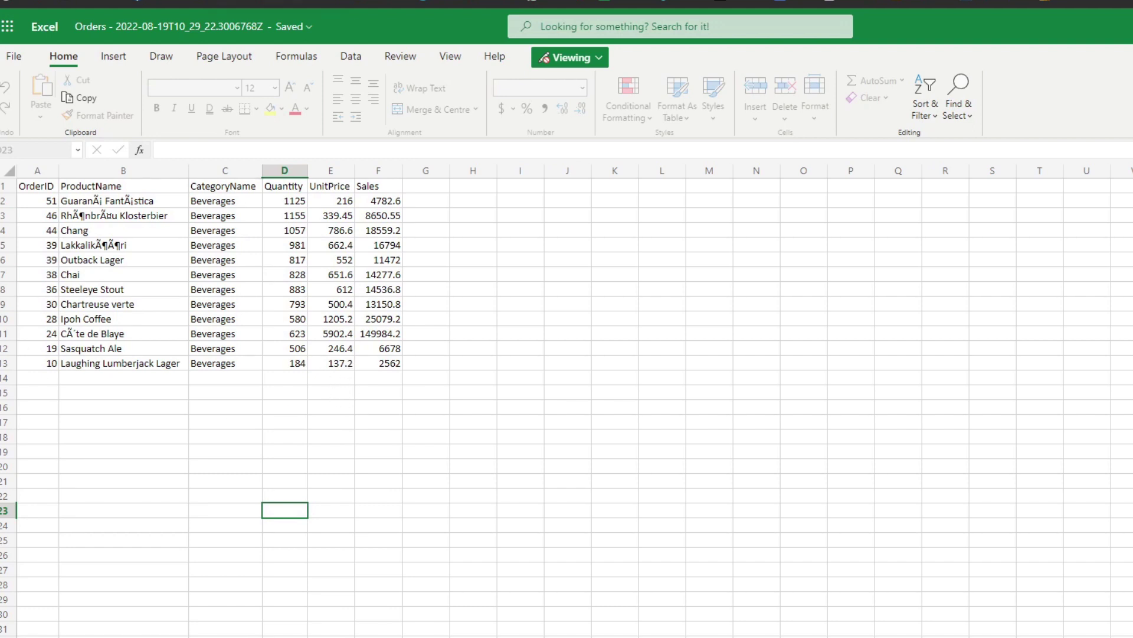
Step: Clear the Beverages slicer filter and rerun the Export to CSV flow for all categories
{"action": "left_click", "coordinate": [248, 7]}
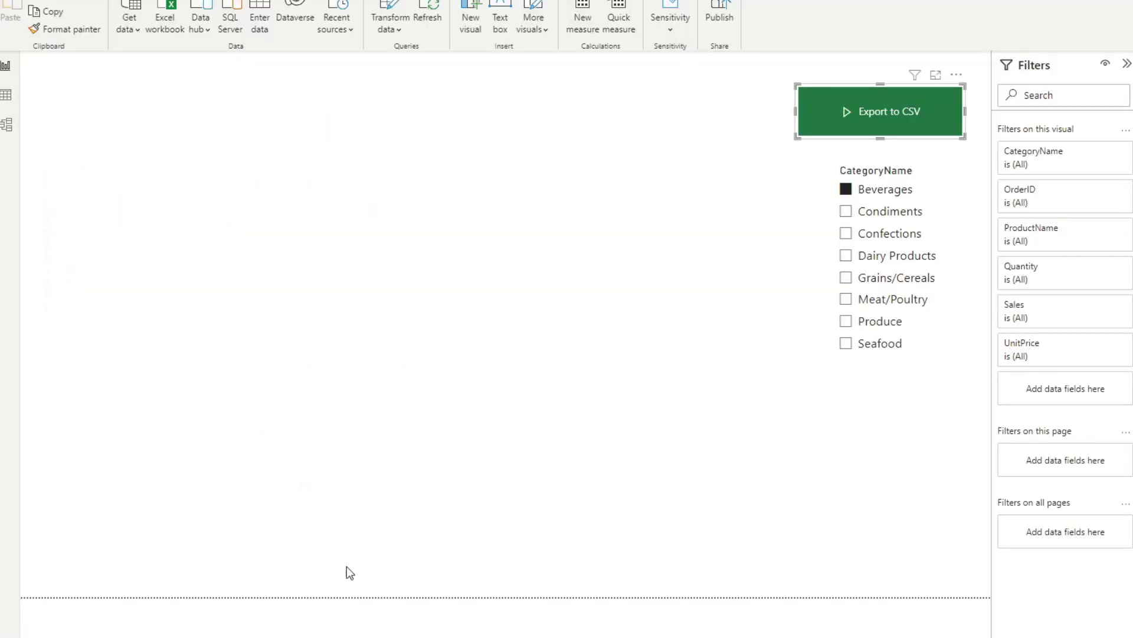
{"action": "left_click", "coordinate": [875, 190]}
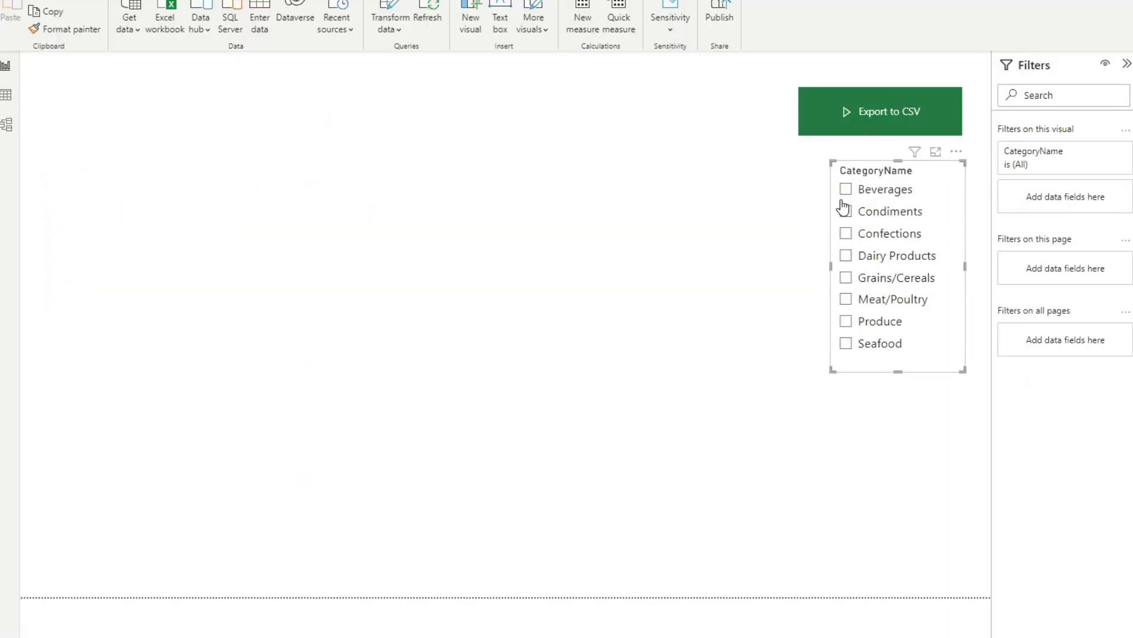
{"action": "left_click", "coordinate": [757, 251]}
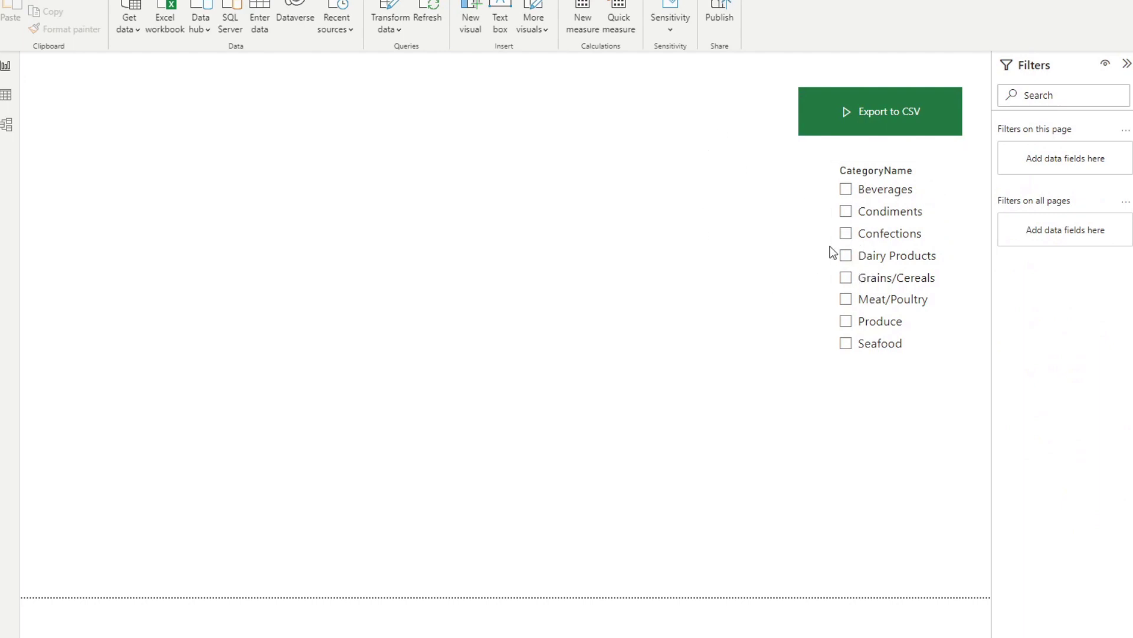
{"action": "left_click", "coordinate": [890, 116]}
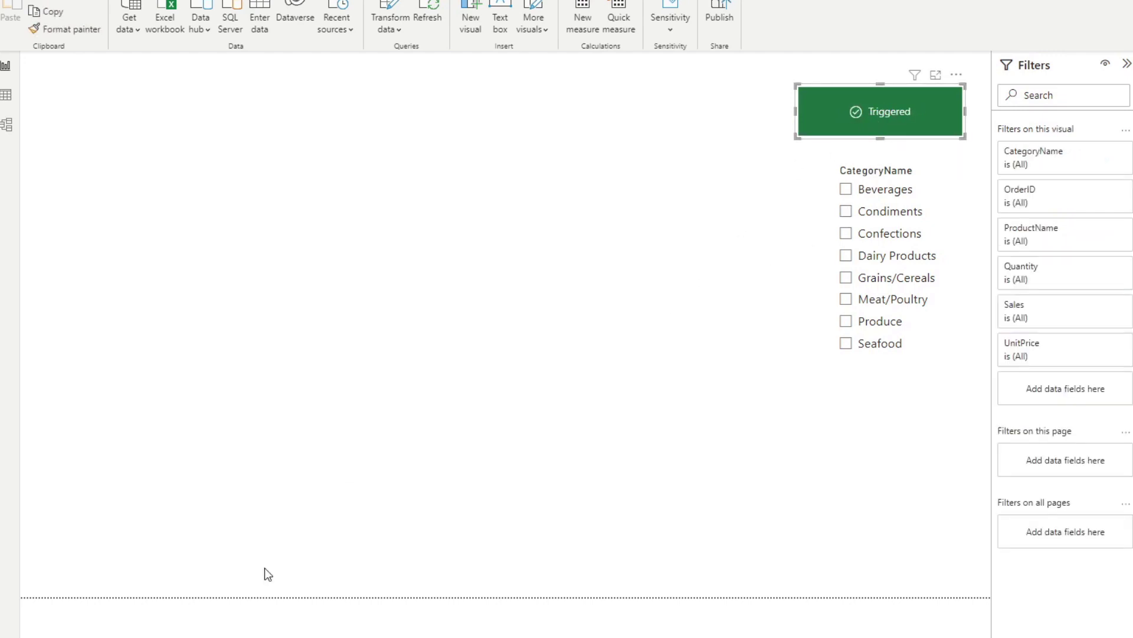
{"action": "left_click", "coordinate": [177, 614]}
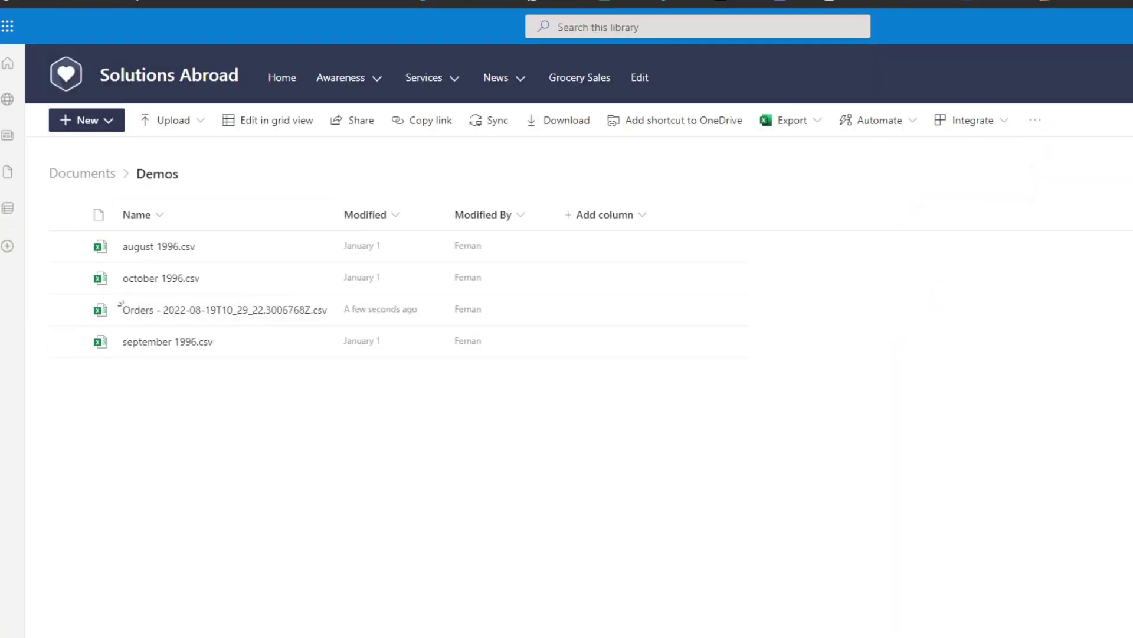
Step: Refresh the Demos library to show the second Orders CSV export
{"action": "key", "text": "F5"}
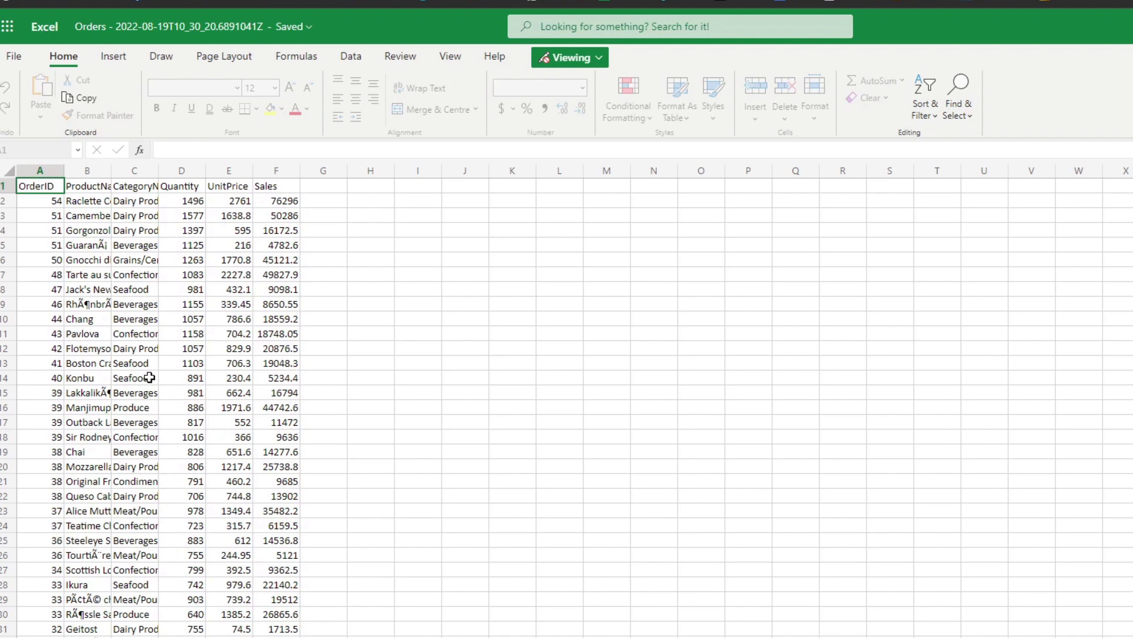
Step: Scroll the second Orders export down to row 73 to confirm every category is present, then back up
{"action": "scroll", "coordinate": [149, 377], "scroll_direction": "down", "scroll_amount": 20}
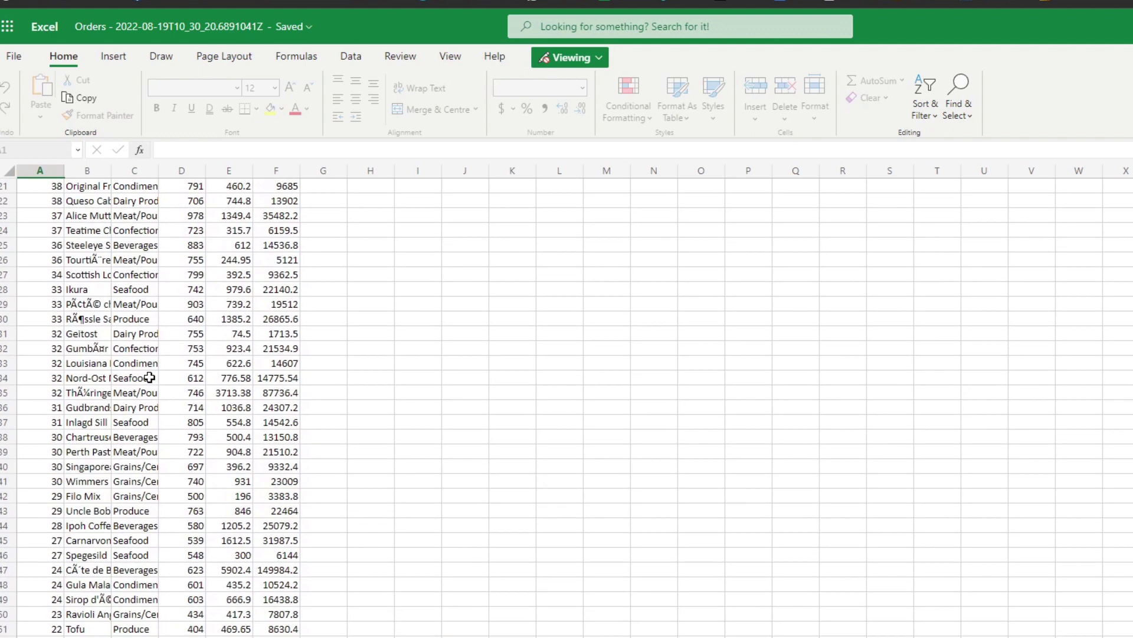
{"action": "scroll", "coordinate": [149, 377], "scroll_direction": "up", "scroll_amount": 20}
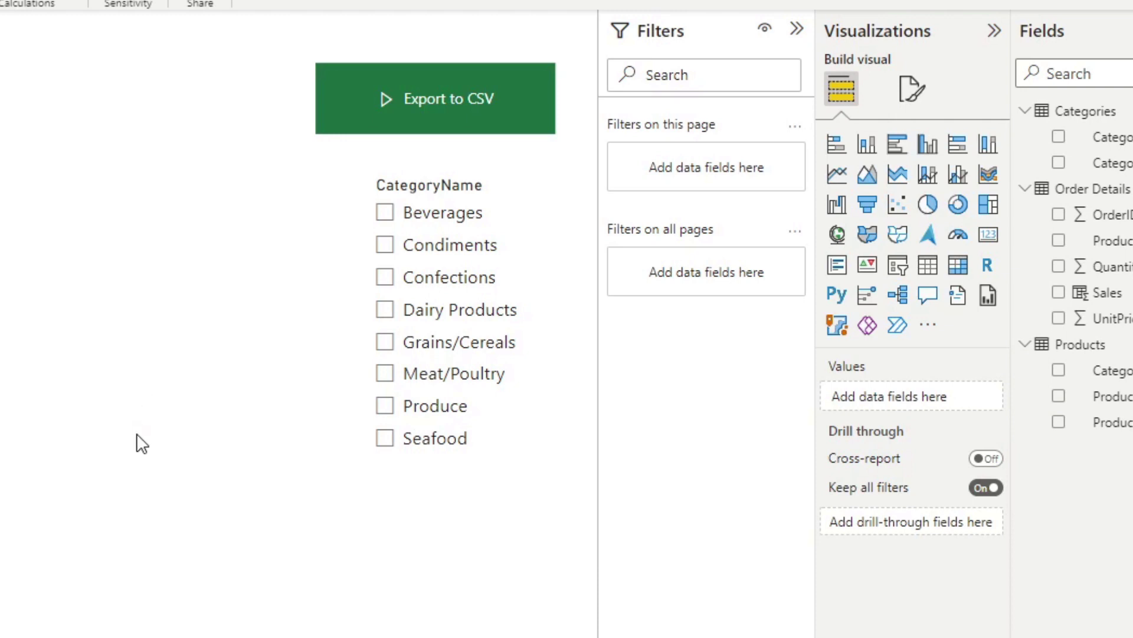
Step: Select the Export to CSV button to show its CategoryName, OrderID, ProductName, Quantity, Sales and UnitPrice fields
{"action": "left_click", "coordinate": [388, 135]}
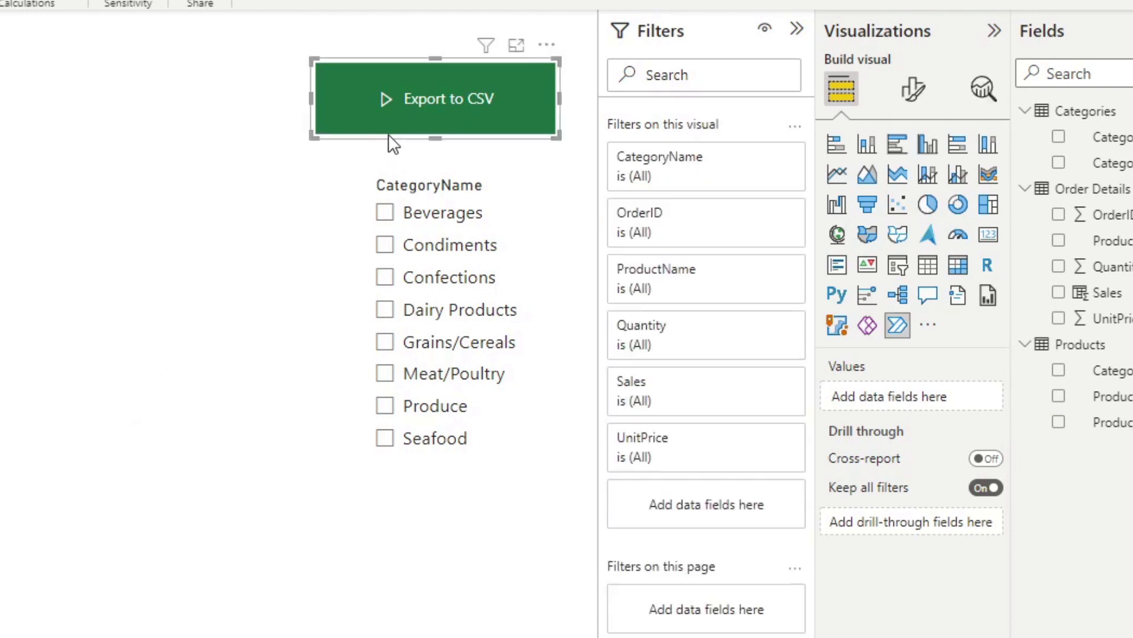